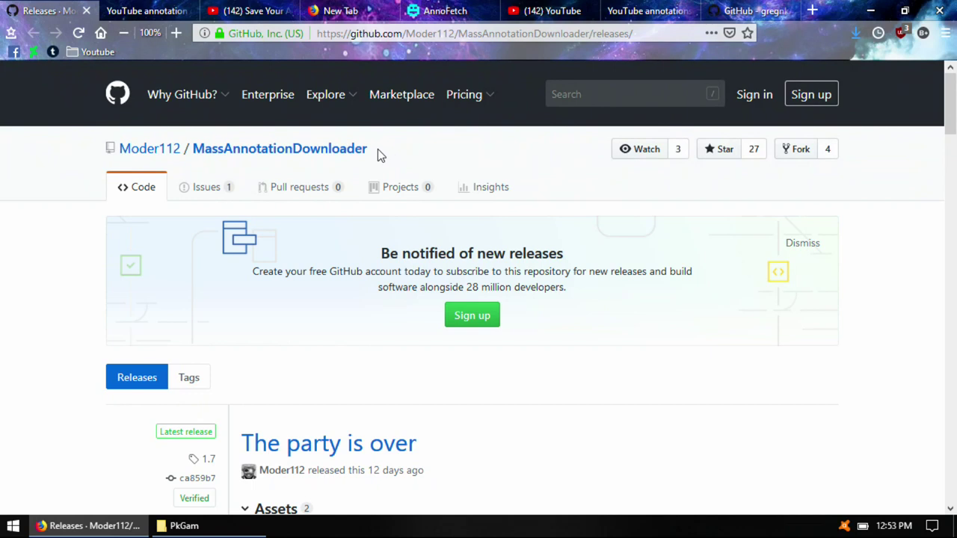
Scroll the MassAnnotationDownloader releases to the 'The party is over' notes with the Discord invite.
scroll(377, 149, down, 1)
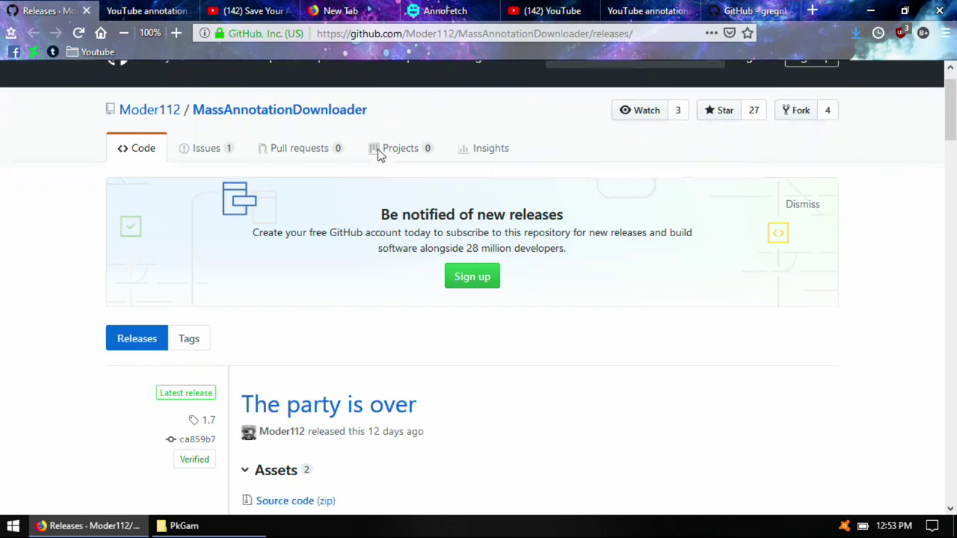
scroll(378, 149, down, 2)
scroll(377, 149, down, 1)
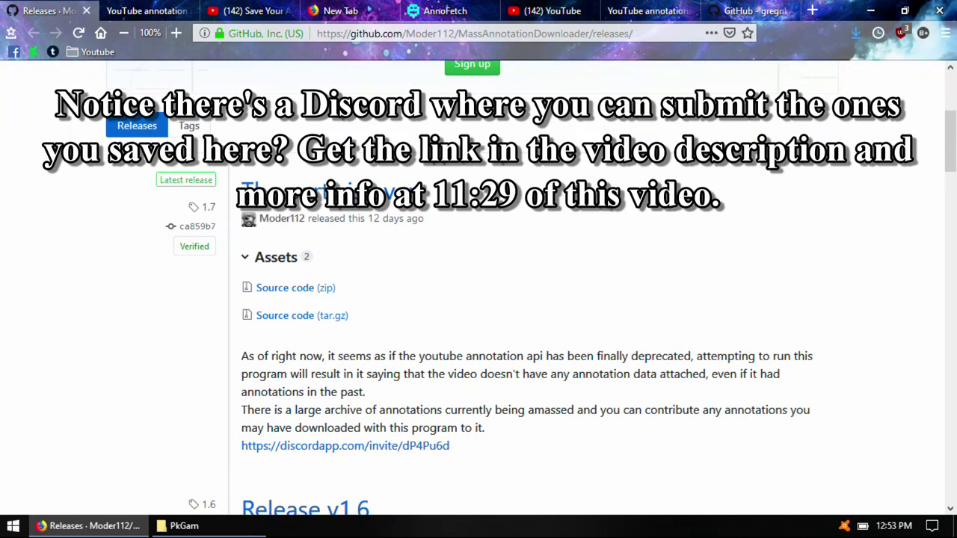
scroll(378, 154, down, 1)
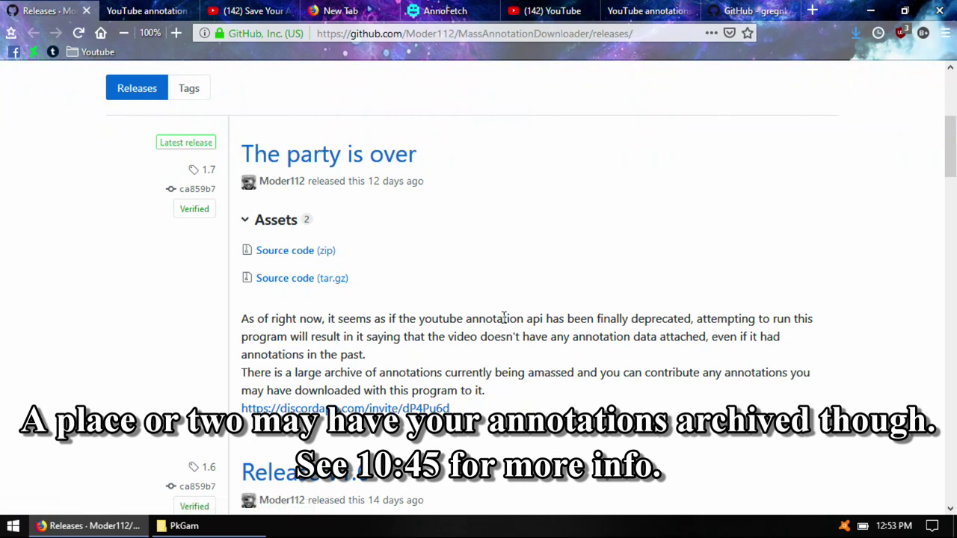
click(870, 11)
Open ADL1.6 and its PkGam folder listing 1,188 annotation XML files.
double_click(83, 22)
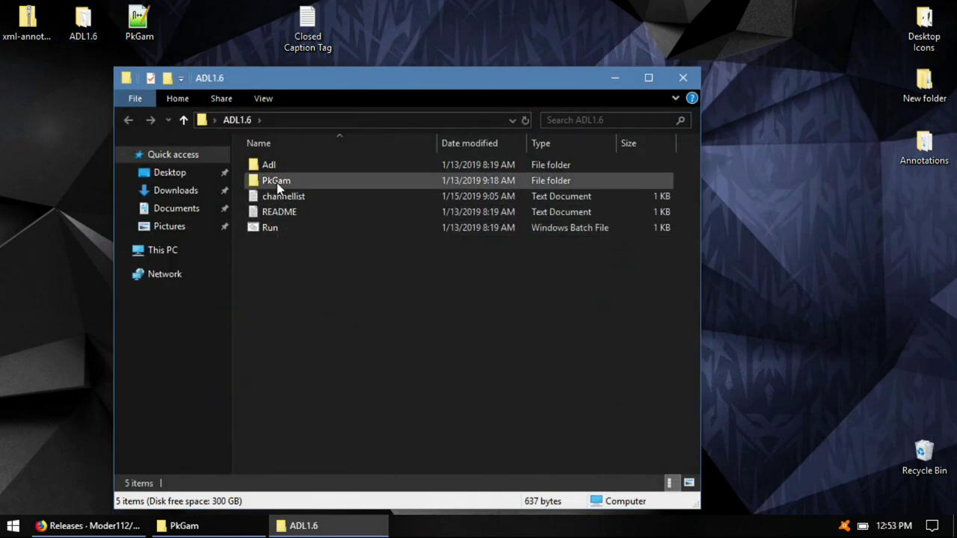
double_click(277, 182)
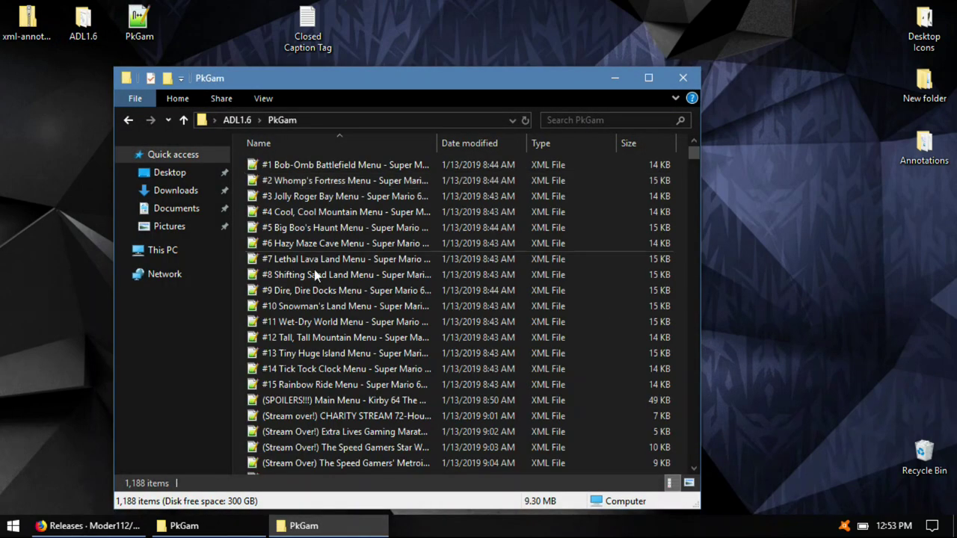
scroll(318, 273, down, 2)
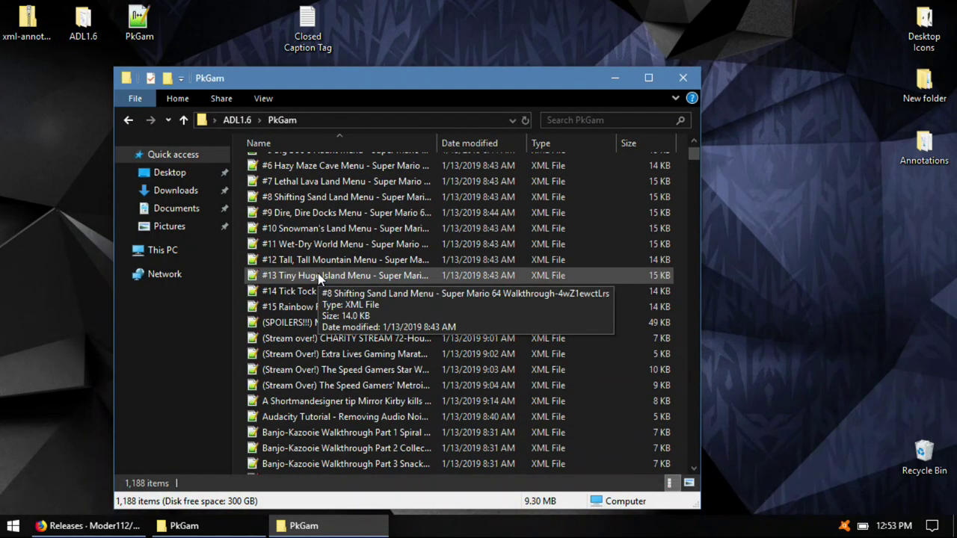
scroll(318, 273, up, 1)
scroll(317, 273, up, 1)
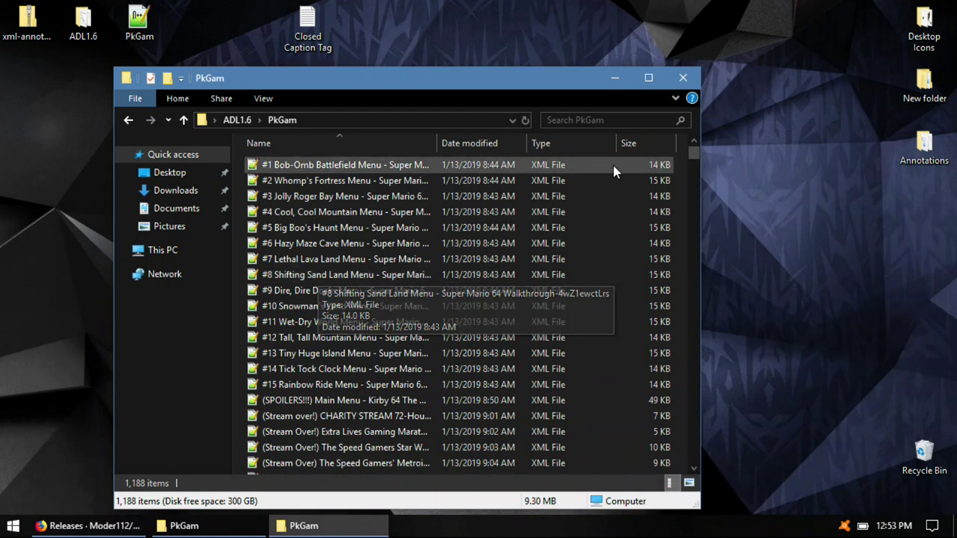
Look over the #1 Bob-Omb Battlefield Menu annotation XML in Notepad++, then close it.
double_click(383, 170)
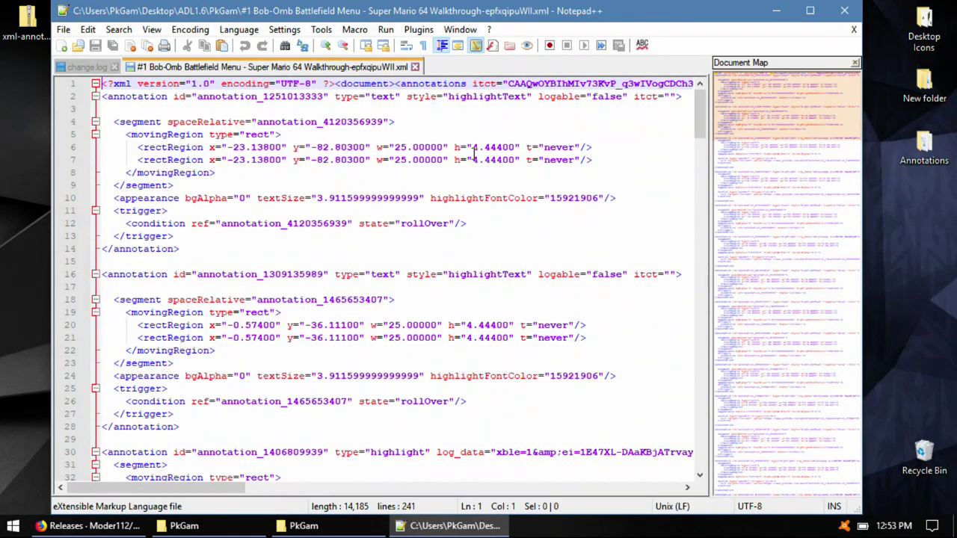
scroll(474, 154, down, 1)
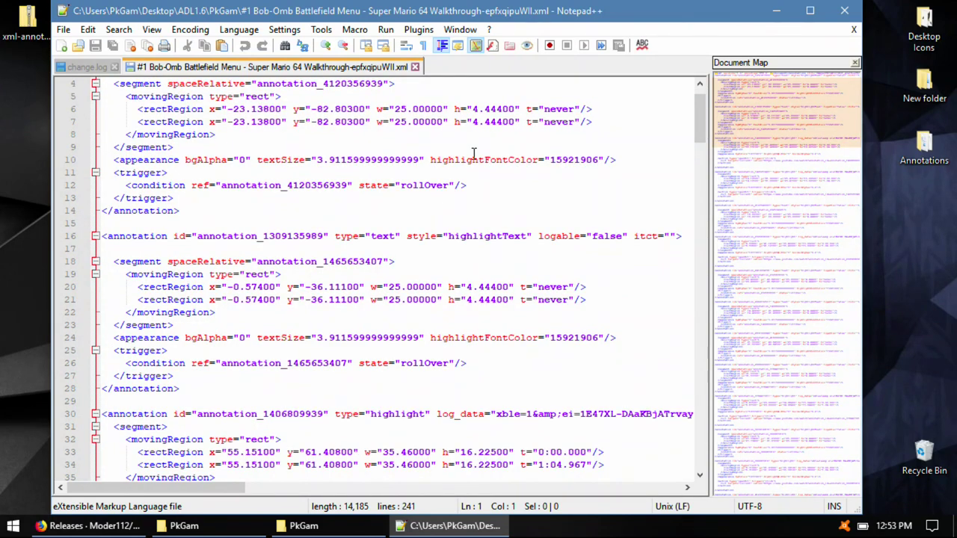
click(414, 67)
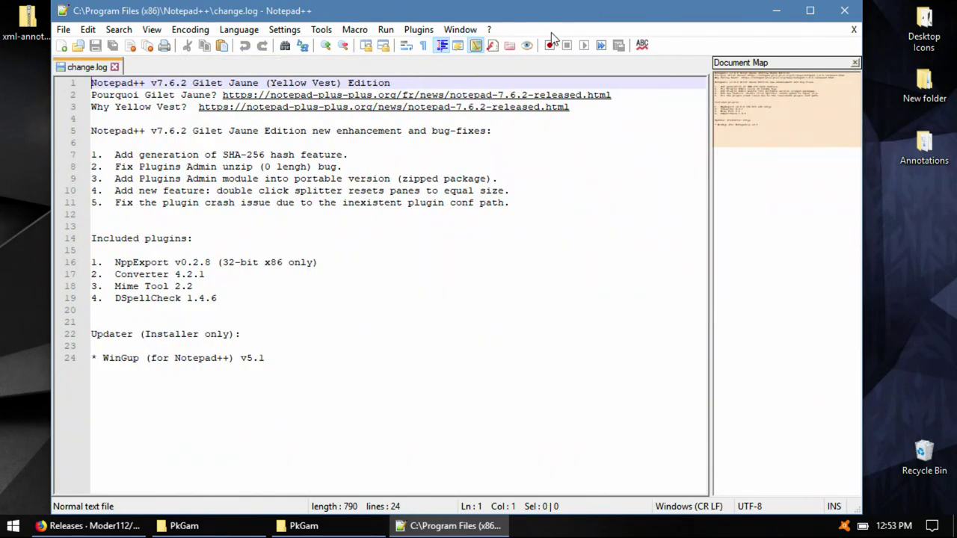
click(845, 18)
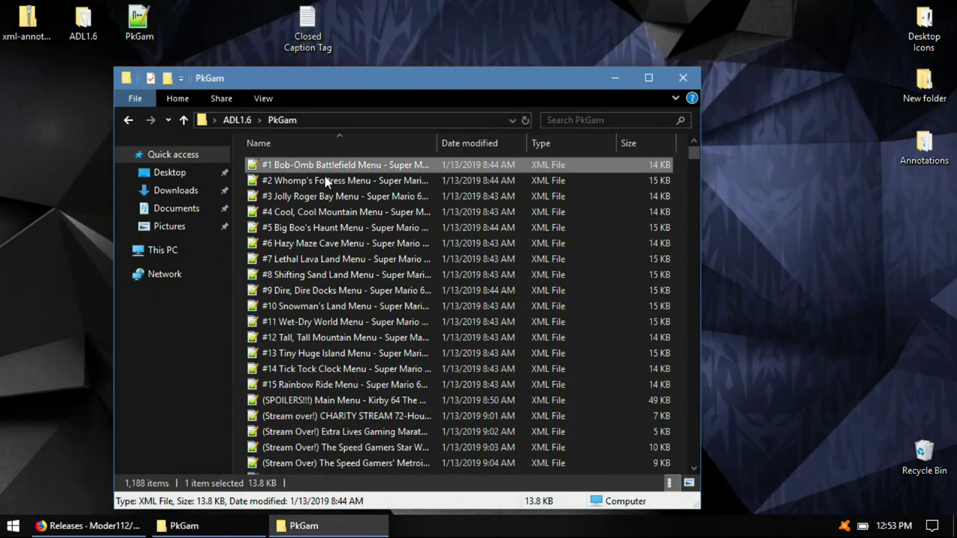
Back in Firefox, view the annotation converter page and the '(142) Save Your…' video comment.
click(88, 526)
click(159, 9)
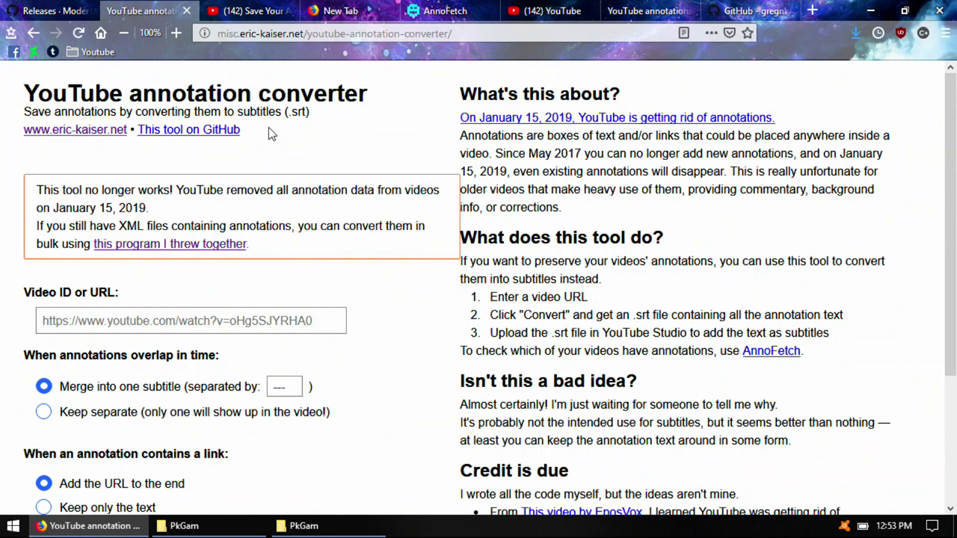
click(246, 10)
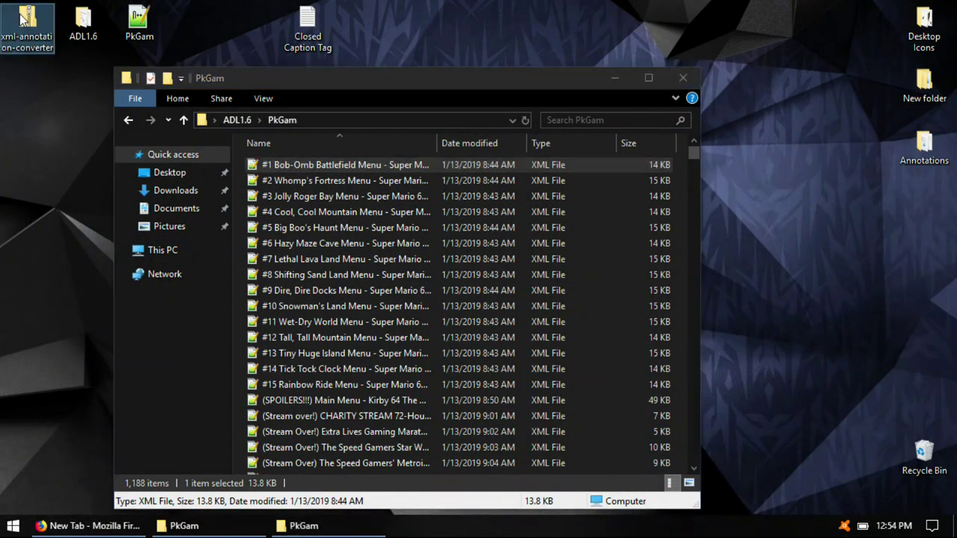
Extract the xml-annotation-converter zip into a desktop folder.
right_click(20, 15)
click(51, 46)
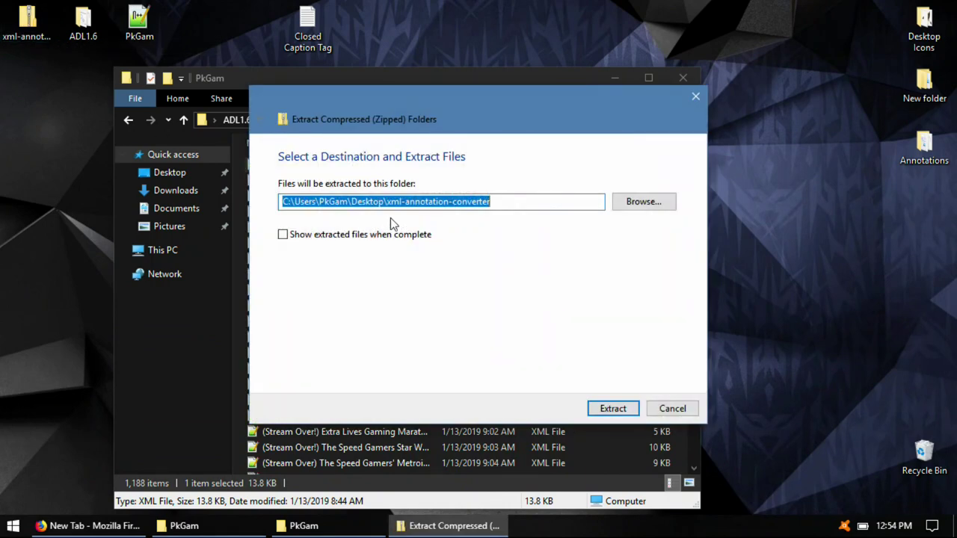
click(625, 408)
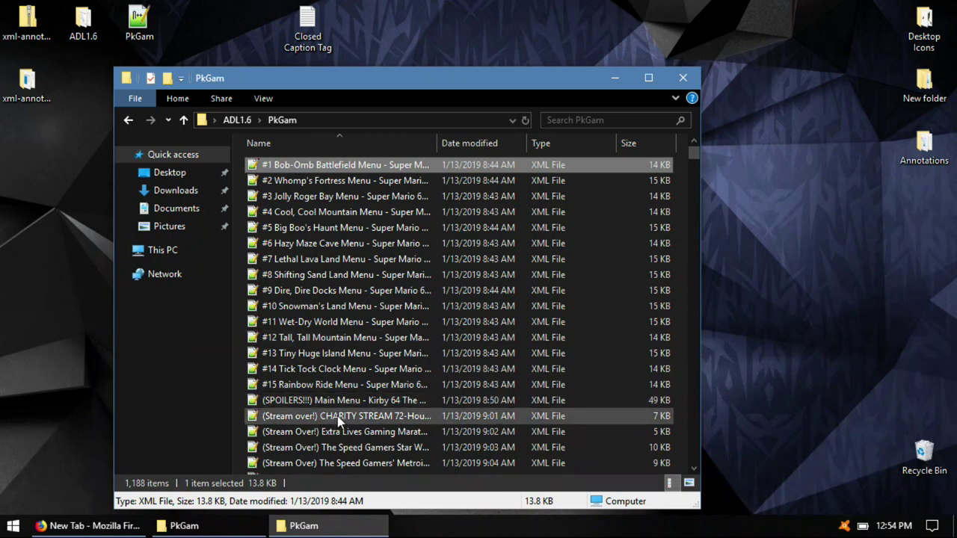
Place the converter folder beside PkGam and drop the Audacity Tutorial XML onto the converter.
scroll(364, 418, down, 2)
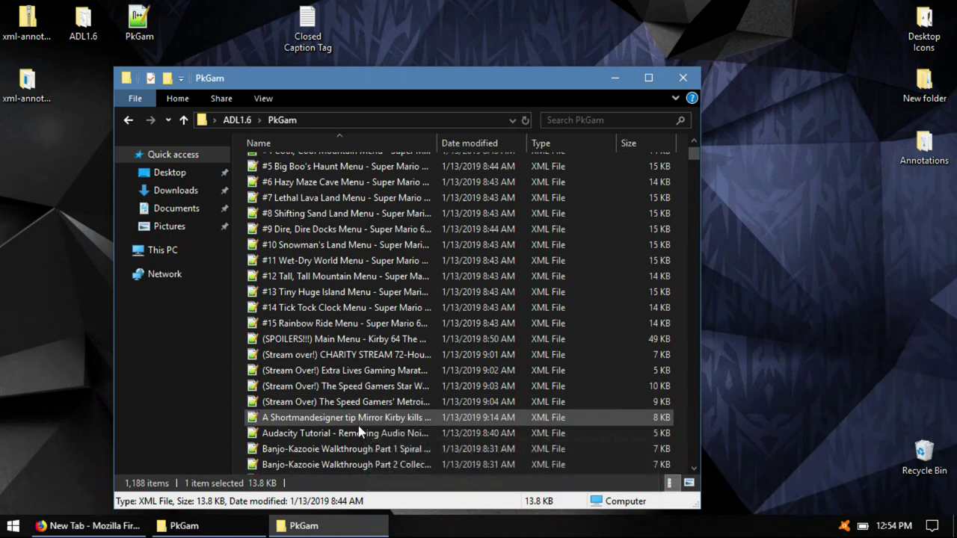
mouse_move(343, 432)
mouse_down()
mouse_move(339, 416)
mouse_move(343, 433)
mouse_up()
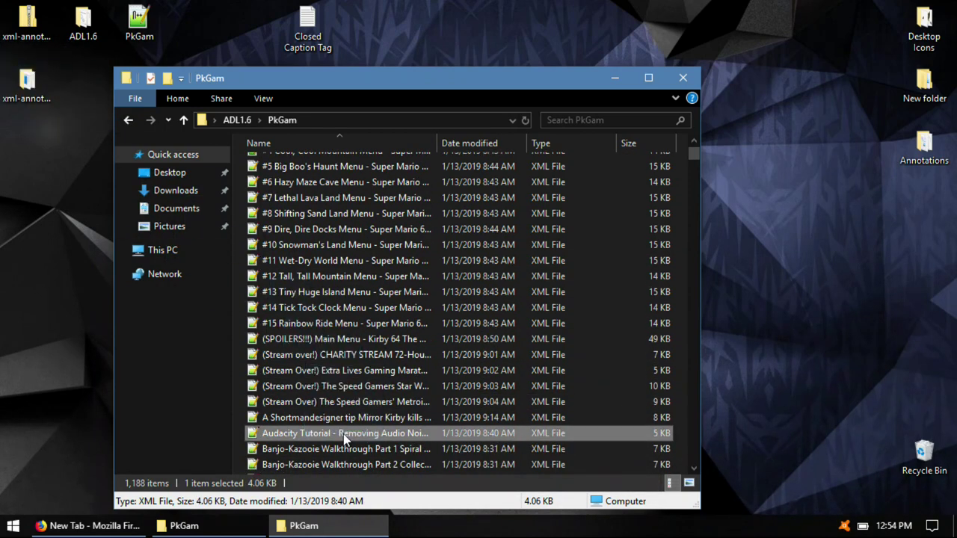
click(36, 100)
double_click(36, 99)
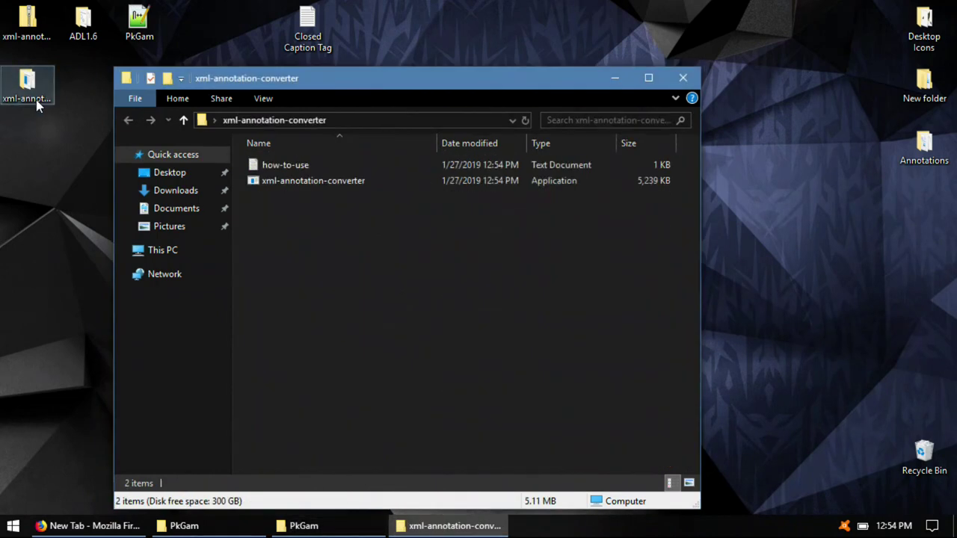
mouse_move(233, 90)
mouse_down()
mouse_move(489, 146)
mouse_move(646, 92)
mouse_up()
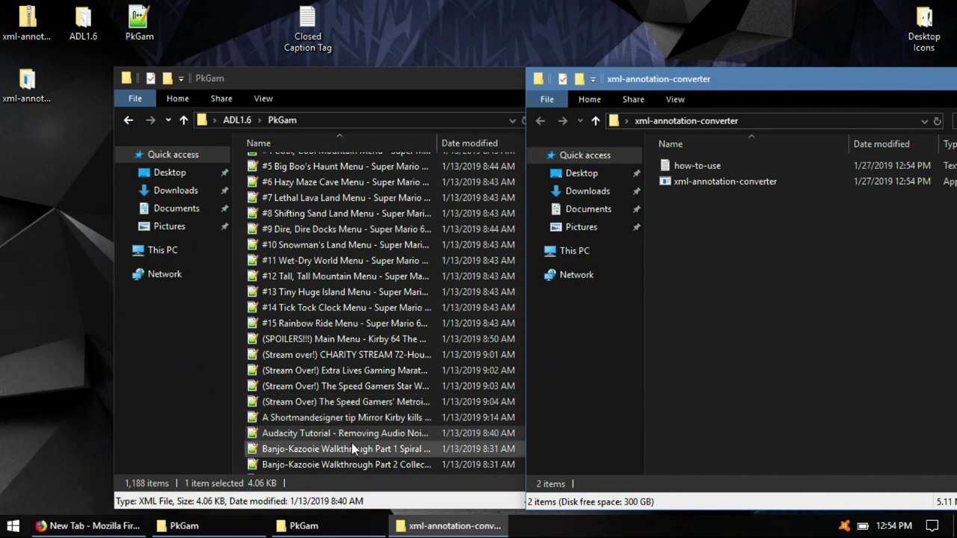
drag(352, 436, 718, 177)
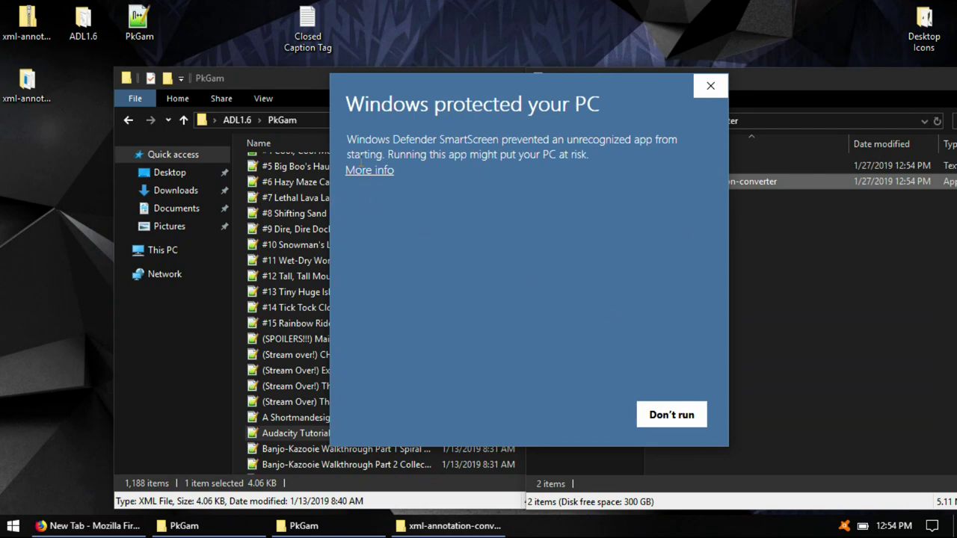
Run the unrecognized converter anyway and dismiss the missing VCRUNTIME140.dll error.
click(366, 170)
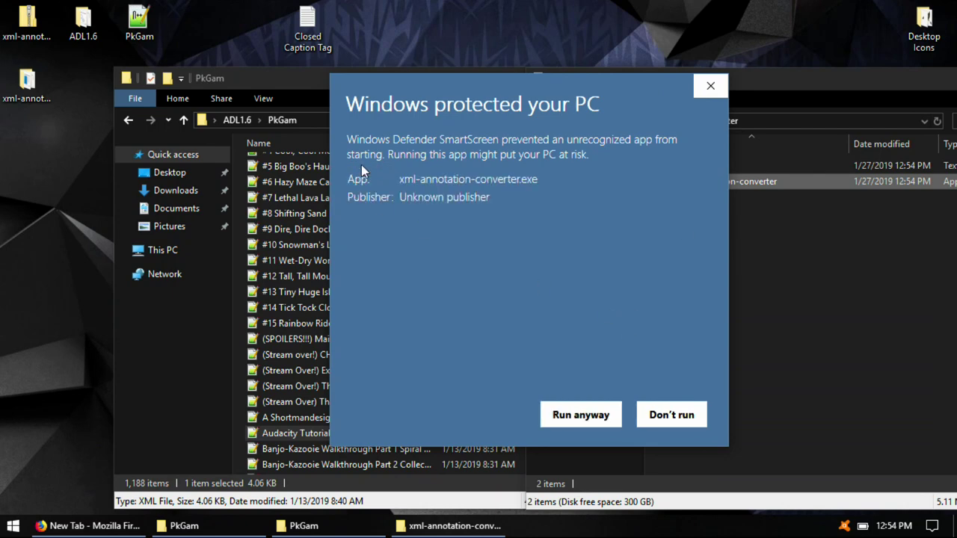
click(595, 430)
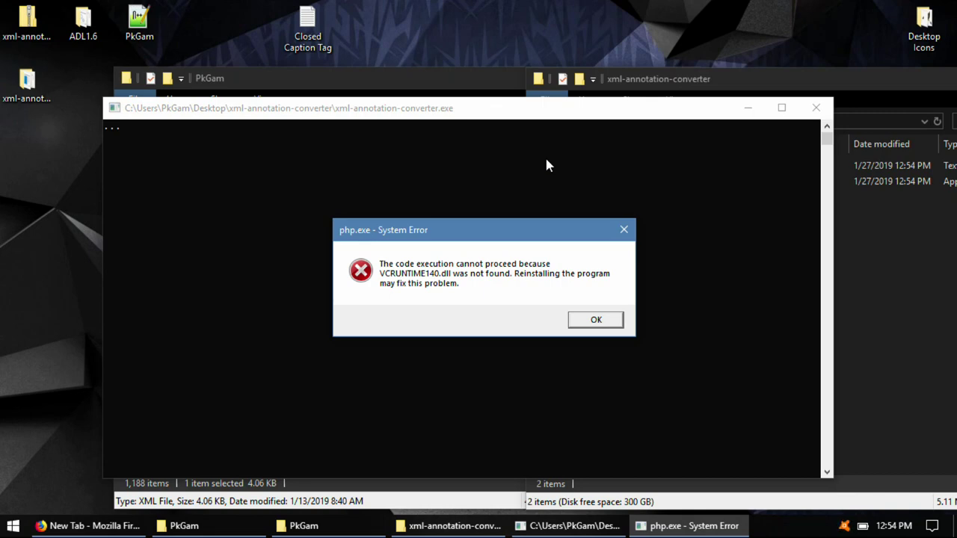
click(596, 322)
Retry the Audacity Tutorial XML twice, dismissing each VCRUNTIME140.dll error.
drag(407, 433, 757, 181)
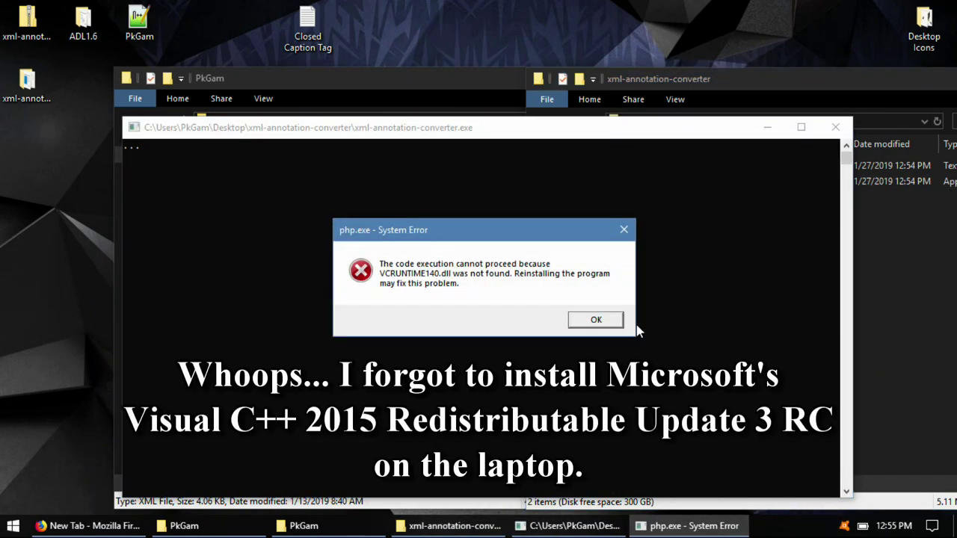
click(596, 320)
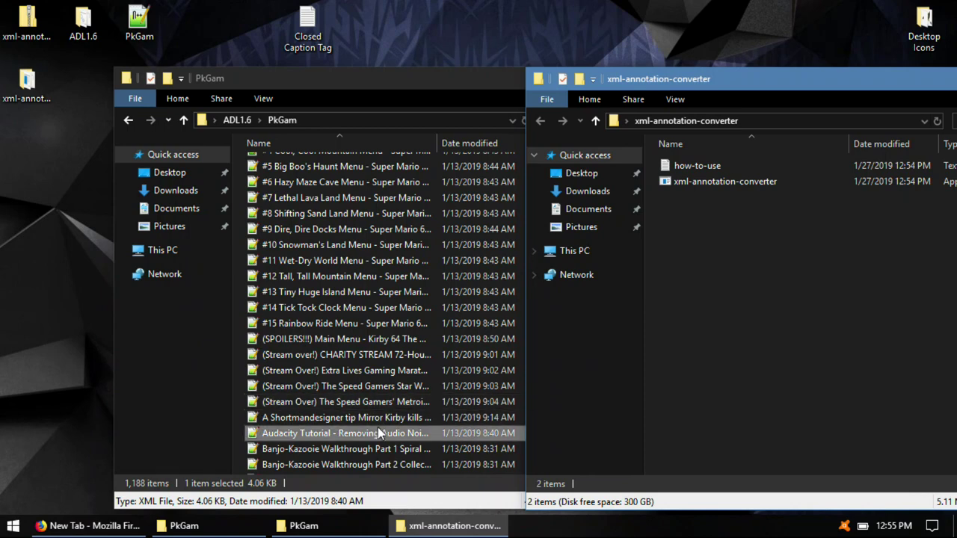
mouse_move(378, 432)
mouse_down()
mouse_move(770, 149)
mouse_move(751, 181)
mouse_up()
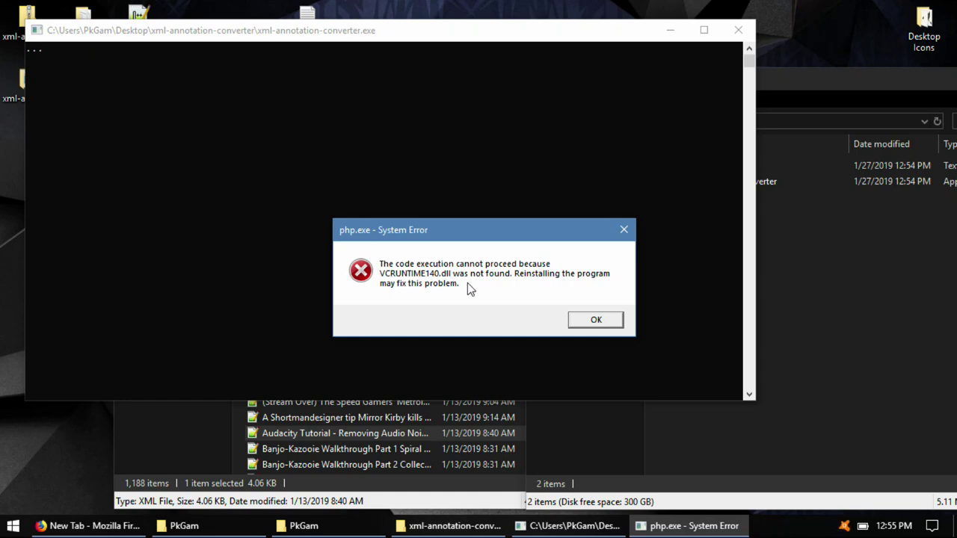
click(583, 321)
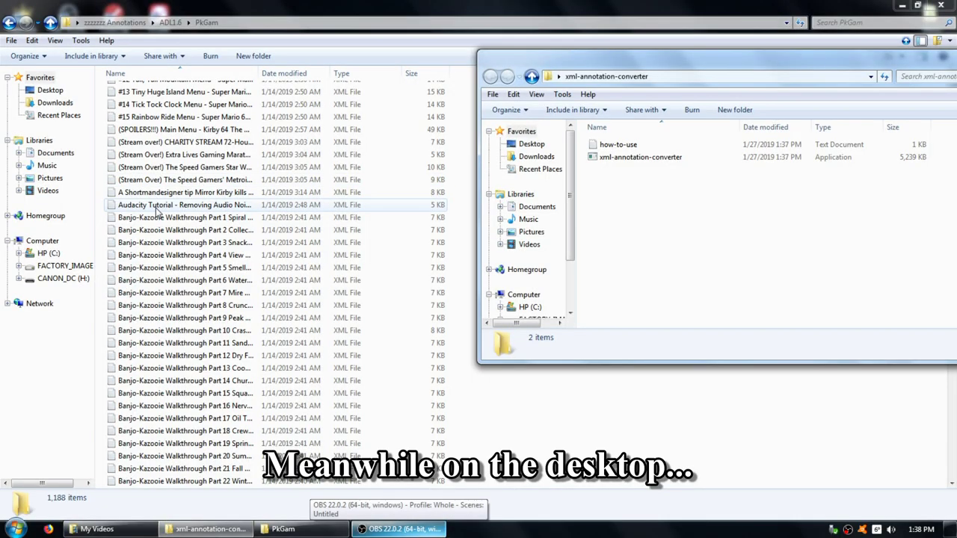
Run the converter on the Audacity Tutorial XML to produce its SRT file in PkGam.
click(157, 213)
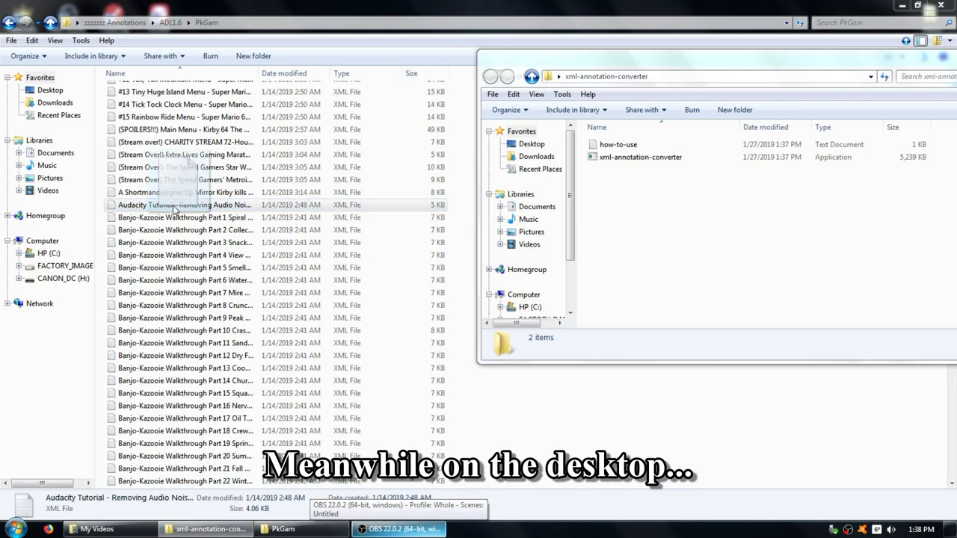
double_click(635, 157)
click(512, 276)
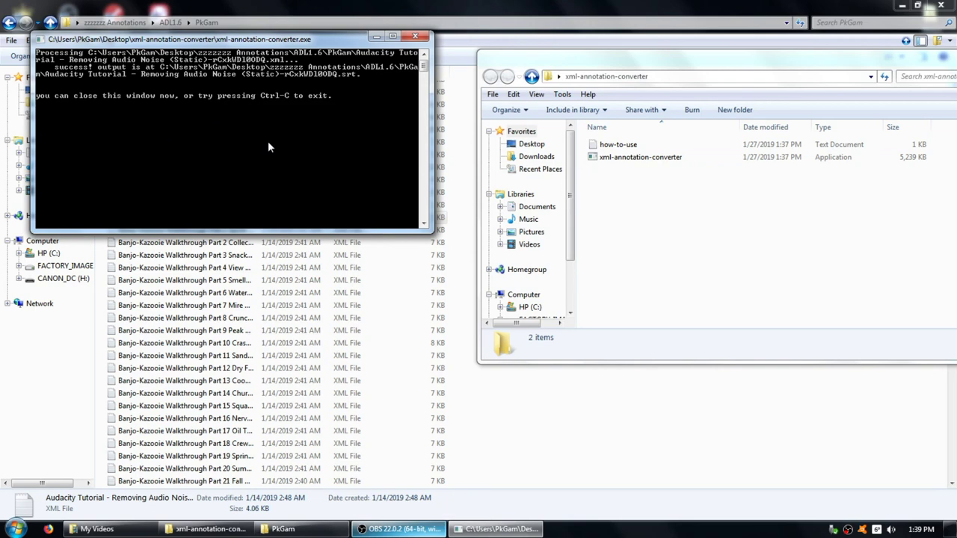
key(ctrl+c)
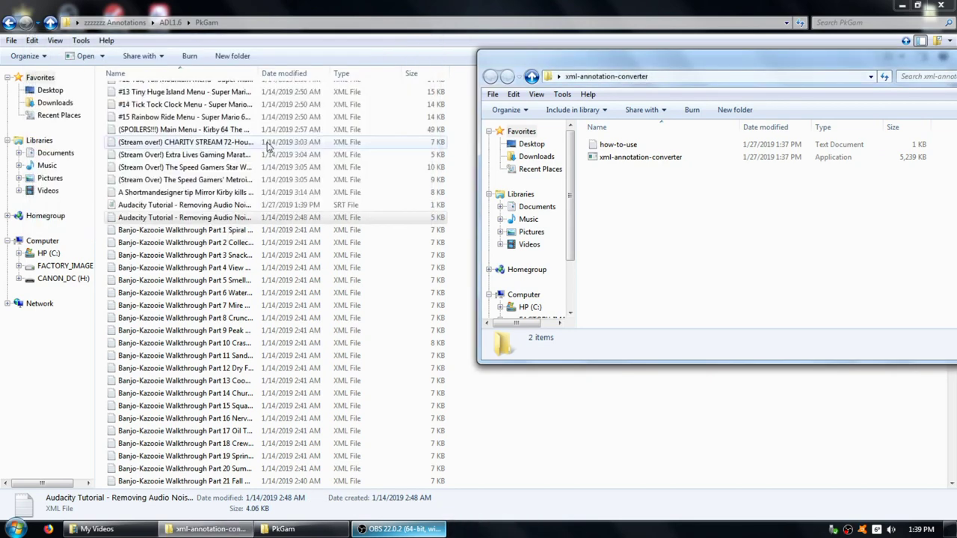
click(348, 206)
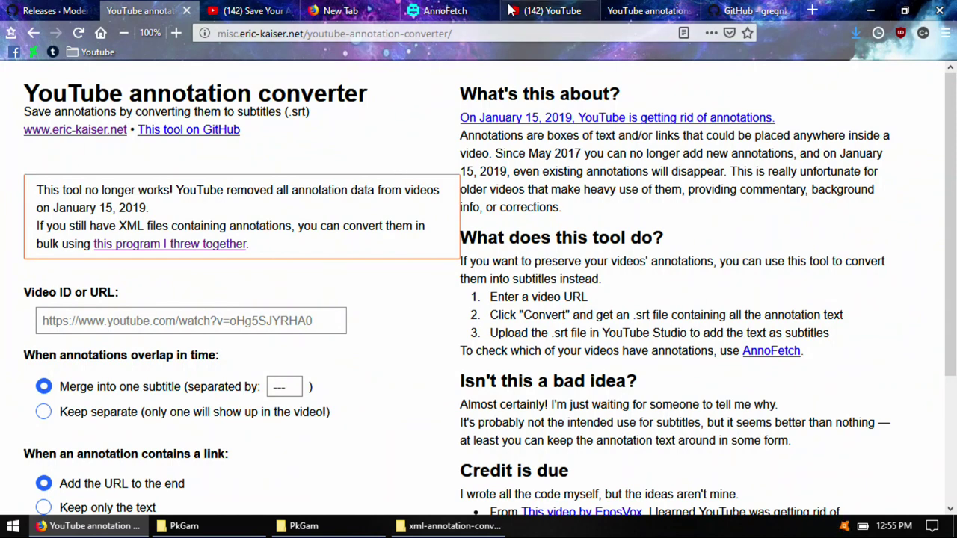
Glance at the video's YouTube Studio edit page, then switch to the AnnoFetch tab.
click(509, 8)
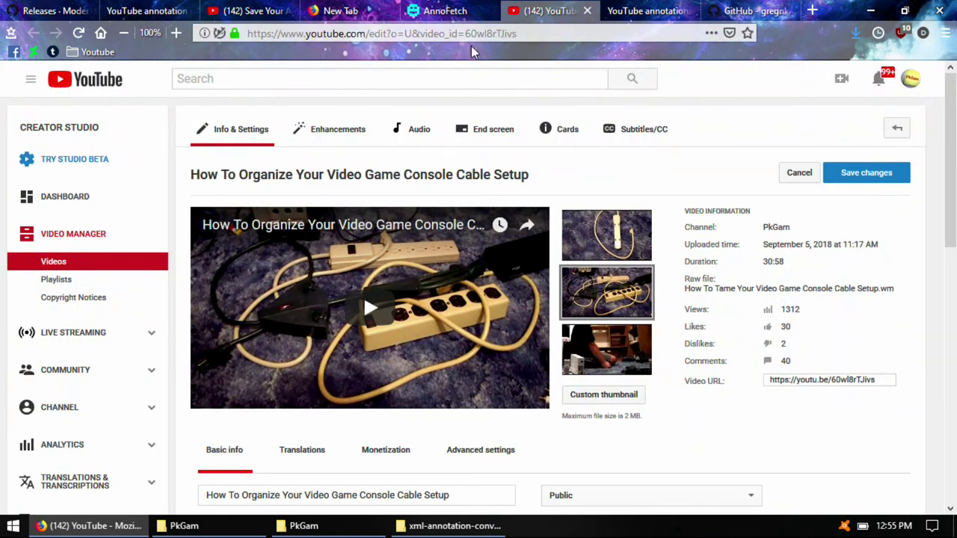
click(457, 6)
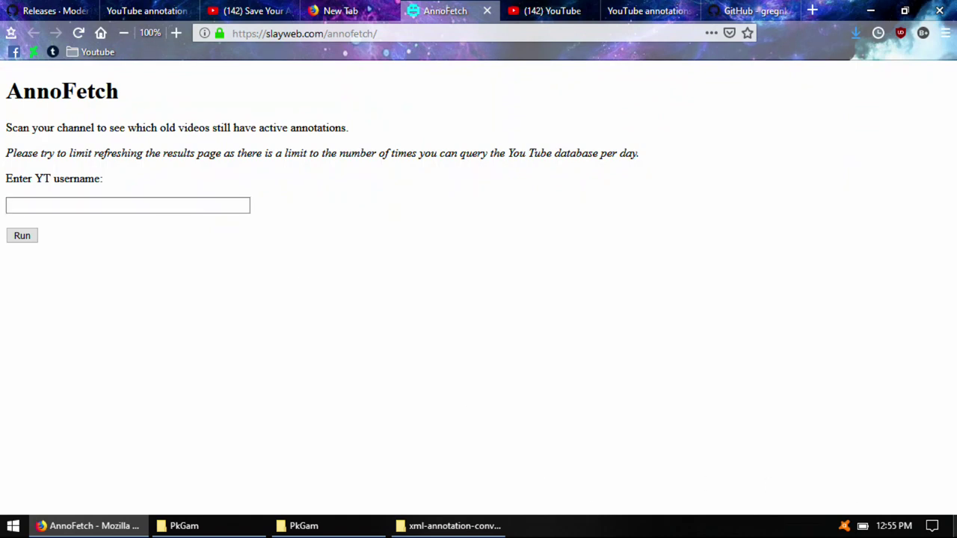
Open the desktop PkGam results file in Notepad++ and close it again.
click(954, 532)
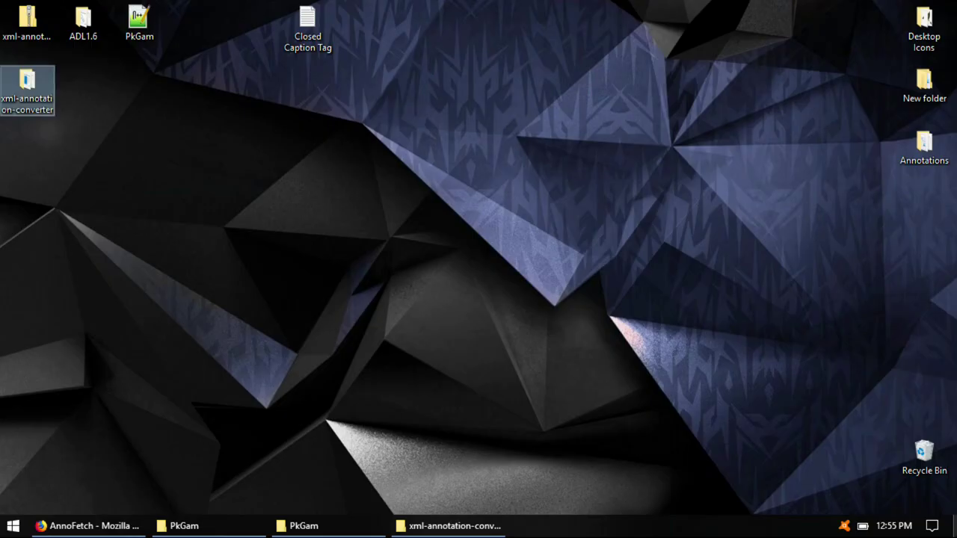
double_click(144, 28)
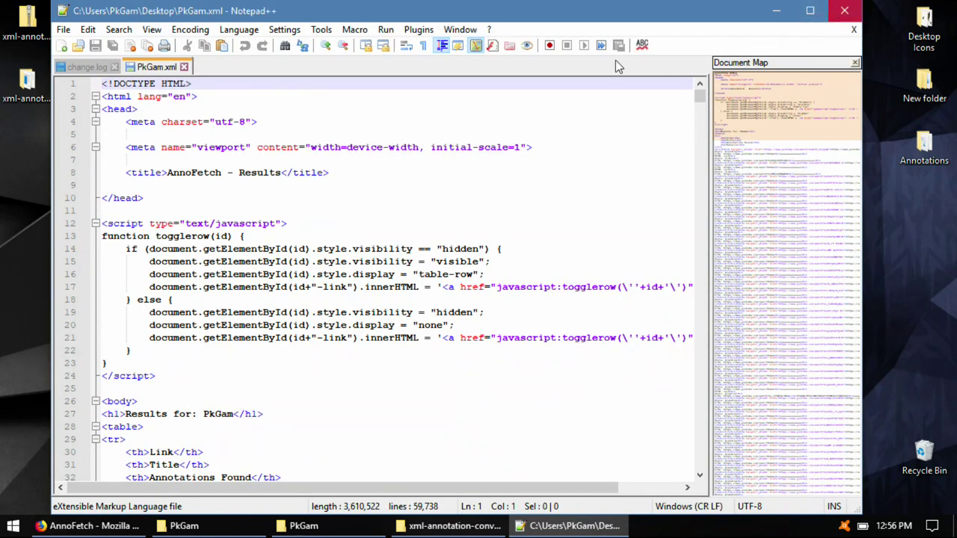
click(183, 67)
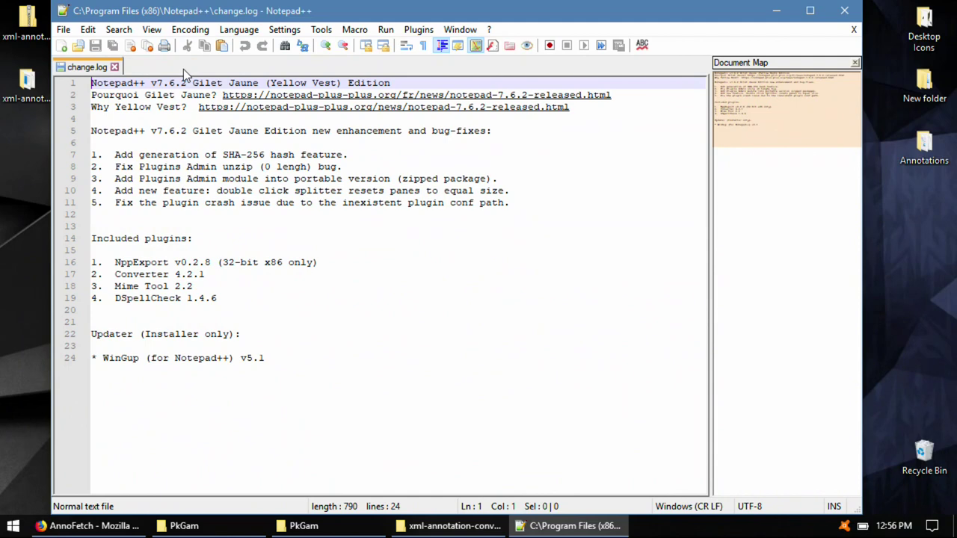
click(843, 11)
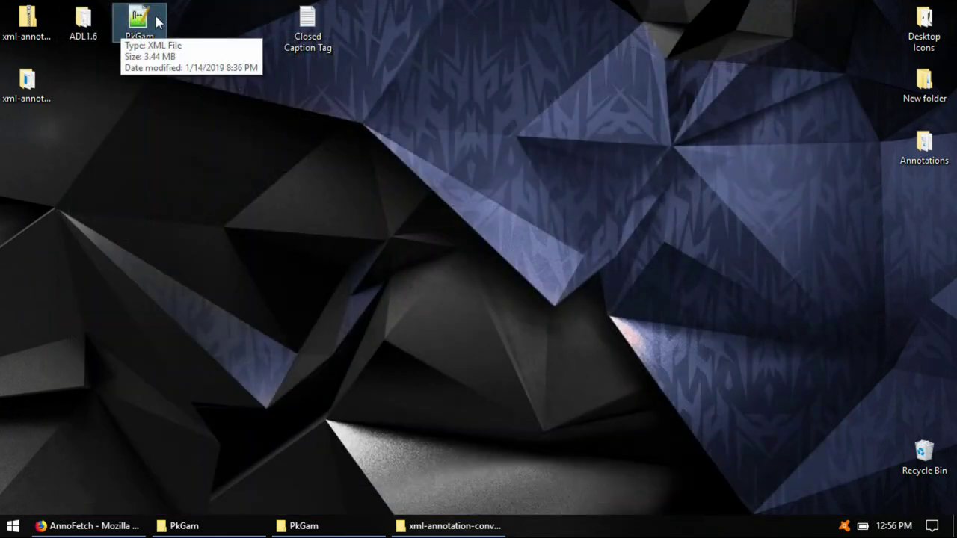
Save the PkGam results as PkGam.html, then close Notepad++.
click(140, 30)
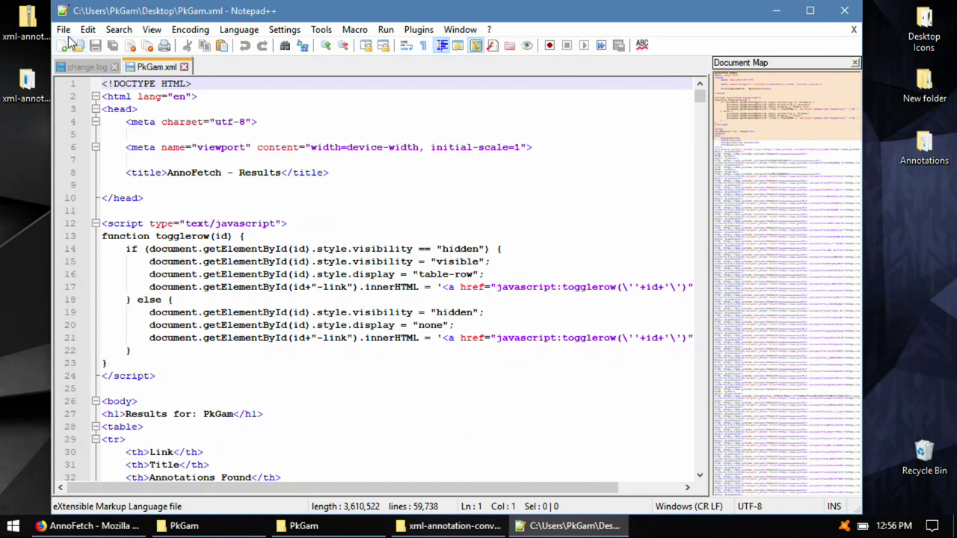
click(65, 30)
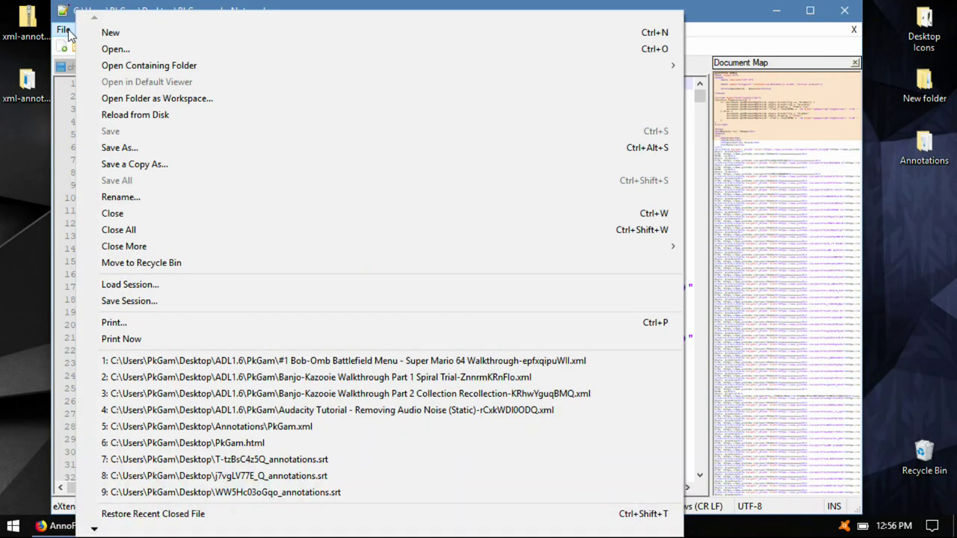
click(142, 140)
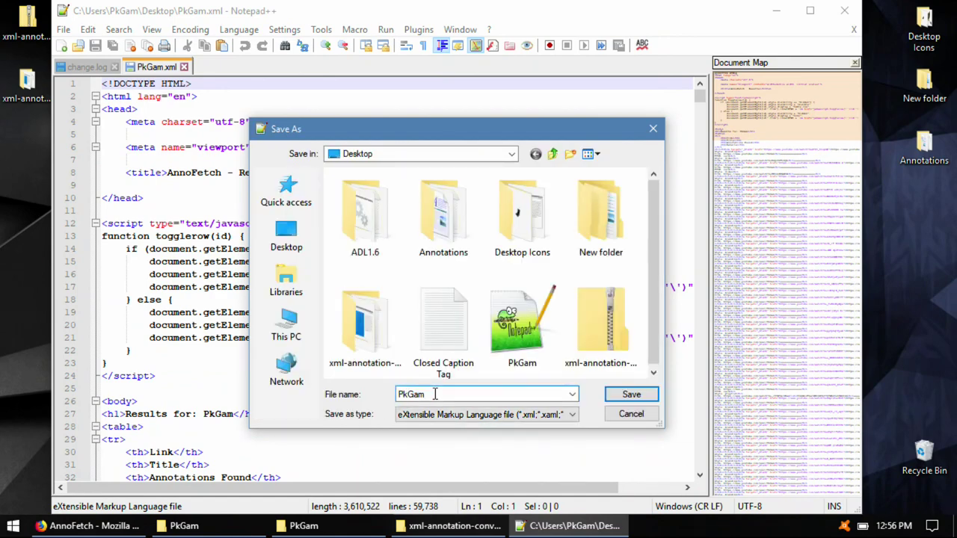
text(.html)
click(650, 397)
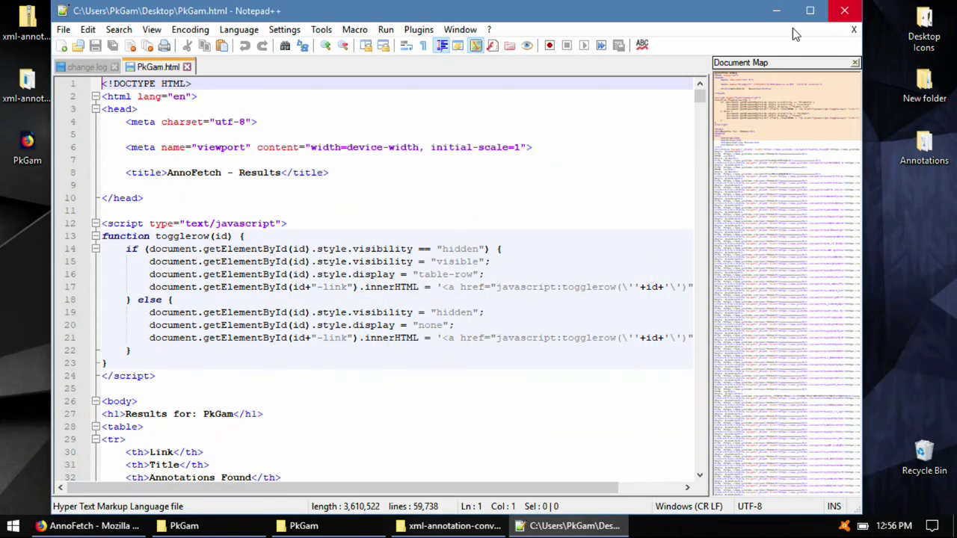
click(187, 66)
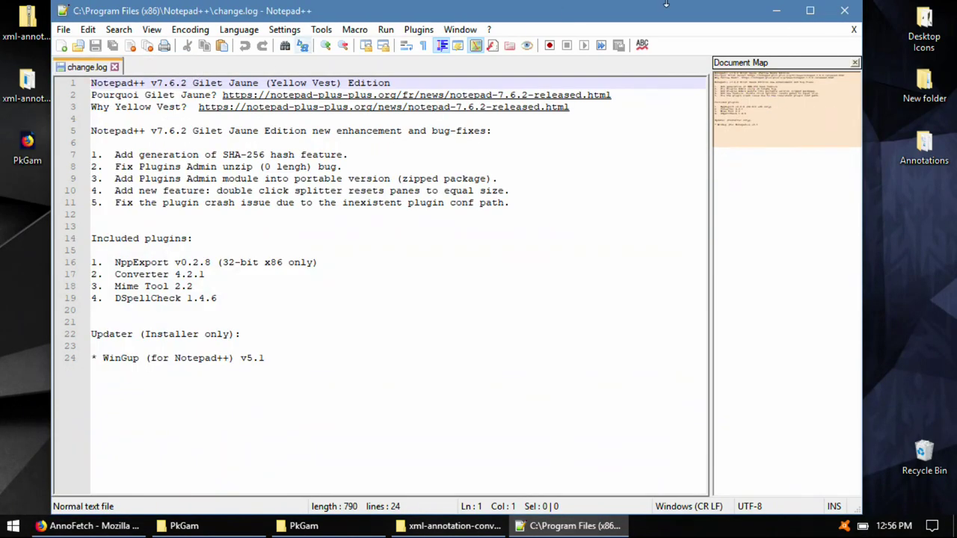
click(844, 11)
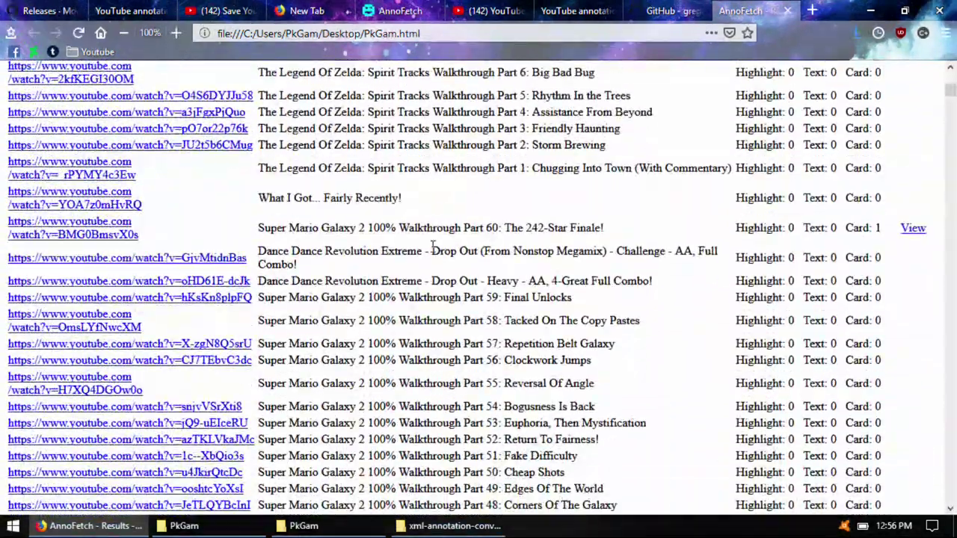
Scroll the PkGam results and expand annotation details for Link To The Past Part 2.
scroll(432, 246, down, 10)
scroll(432, 247, down, 10)
scroll(432, 247, down, 10)
scroll(432, 247, down, 10)
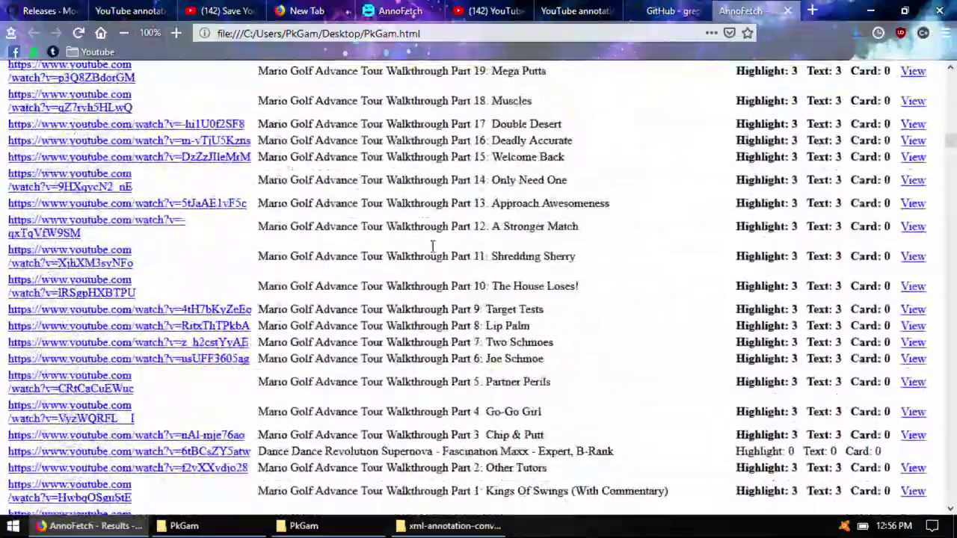
scroll(432, 248, down, 5)
scroll(432, 250, down, 10)
scroll(432, 251, down, 10)
scroll(433, 253, down, 10)
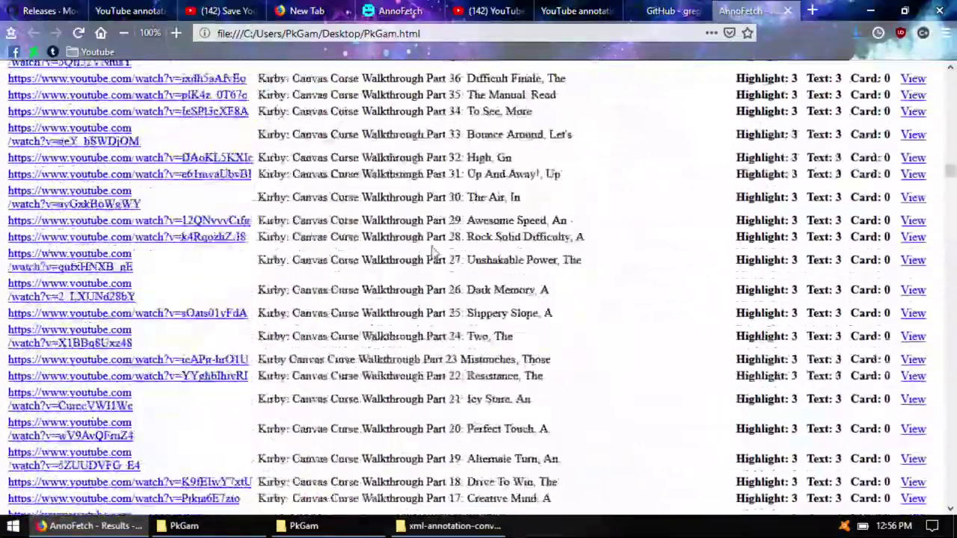
scroll(436, 252, down, 10)
scroll(435, 252, down, 3)
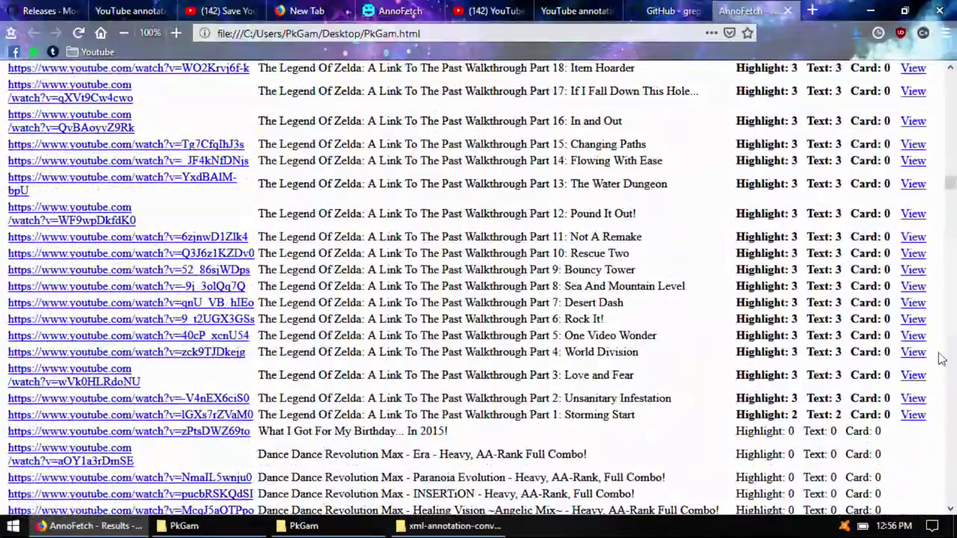
click(912, 399)
Review each annotation's type, timing and links, then close the results page.
scroll(587, 346, down, 8)
scroll(584, 341, down, 1)
right_click(586, 340)
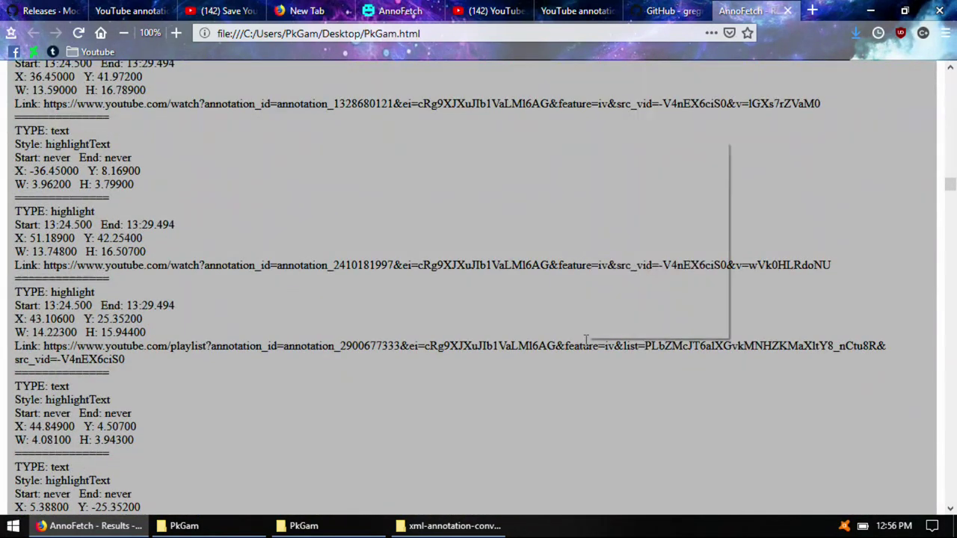
click(451, 387)
scroll(450, 386, up, 5)
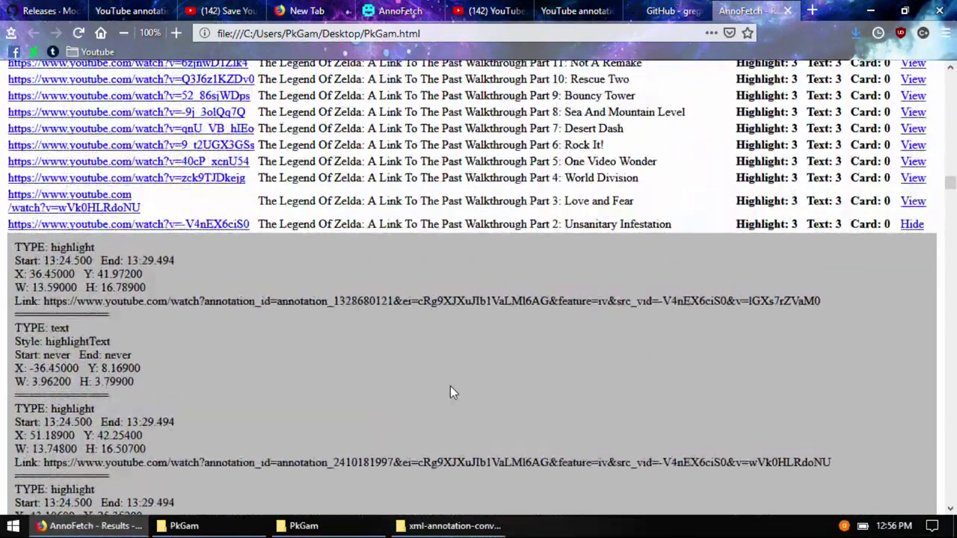
scroll(450, 386, down, 2)
scroll(450, 386, down, 2)
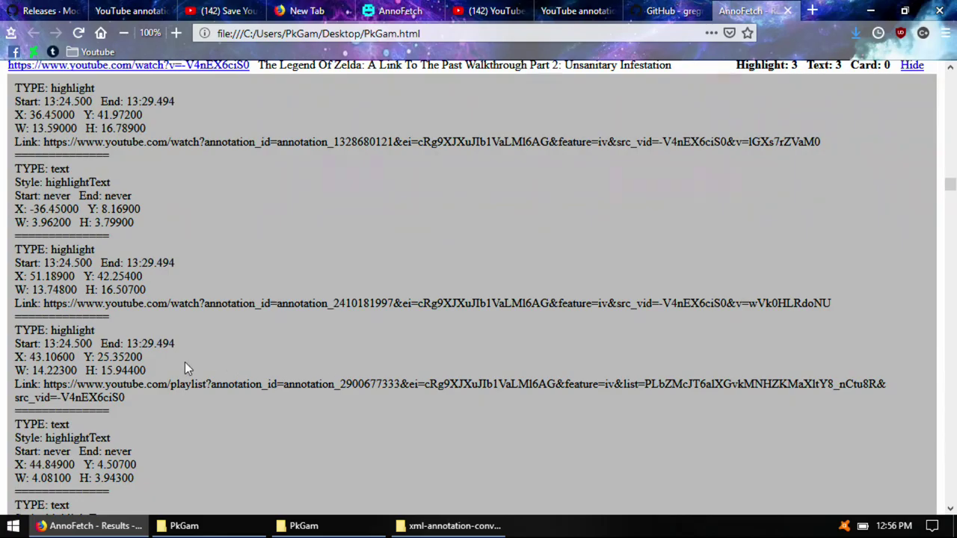
scroll(190, 378, down, 1)
scroll(188, 380, down, 8)
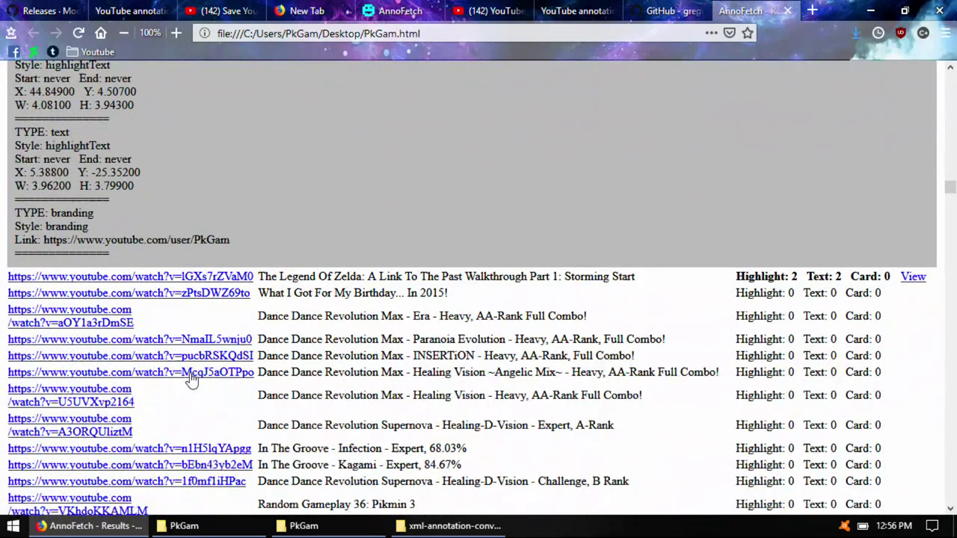
scroll(192, 379, down, 9)
scroll(191, 379, up, 5)
scroll(192, 379, up, 2)
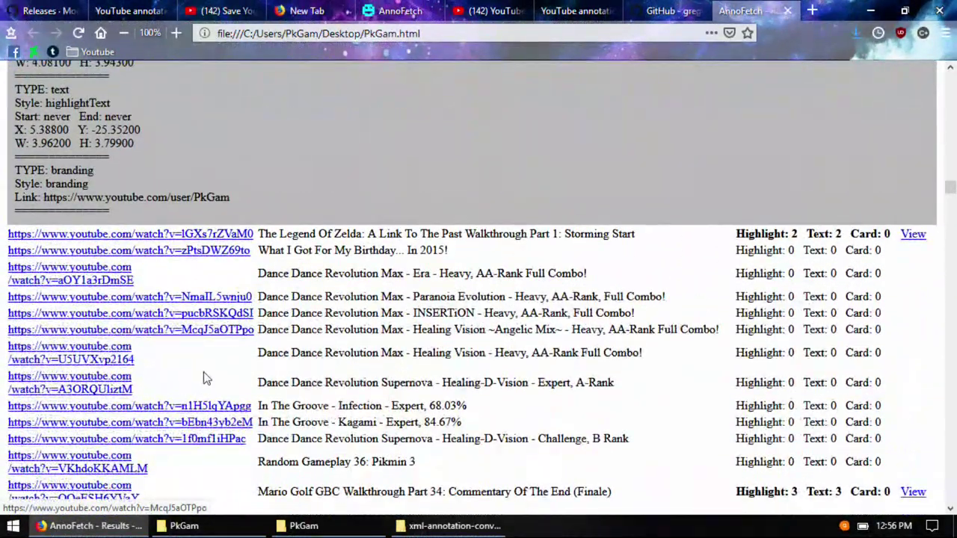
scroll(822, 254, up, 10)
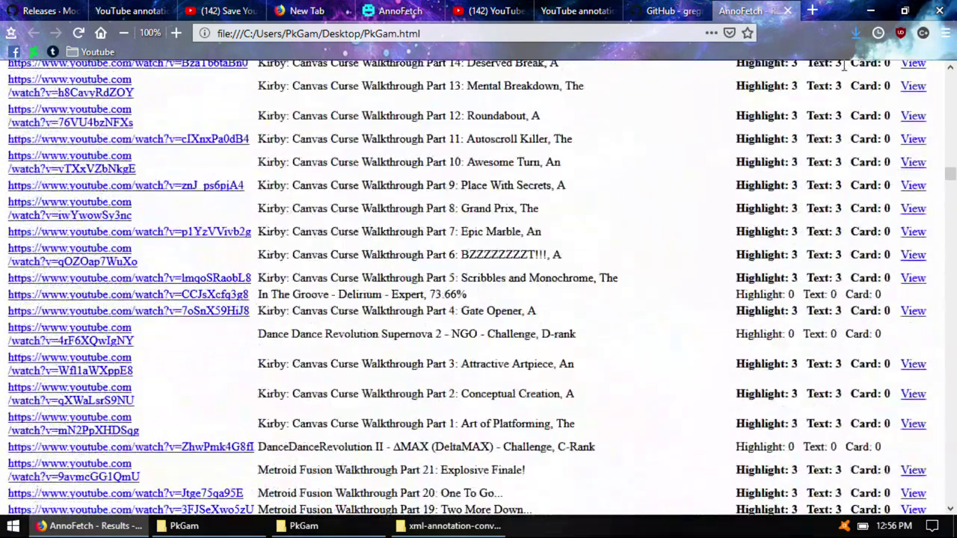
click(790, 12)
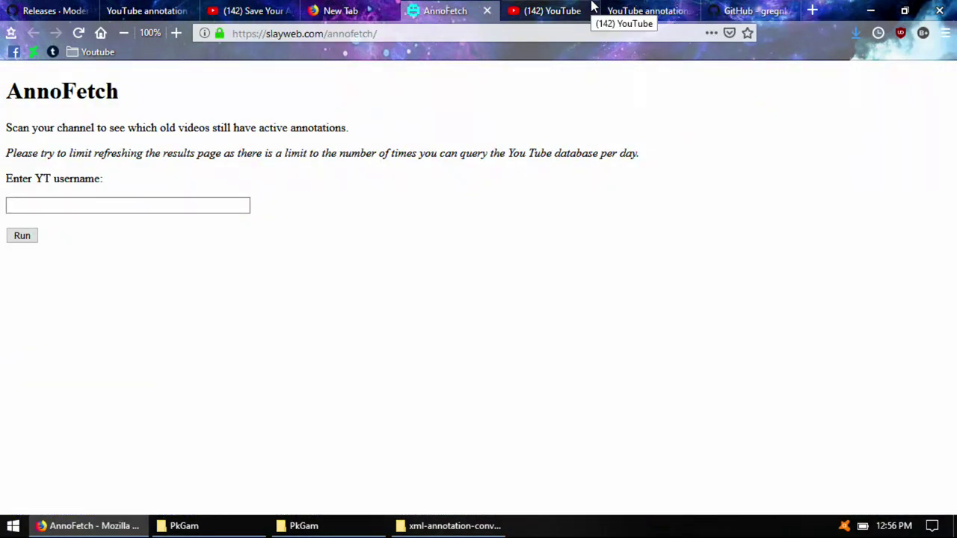
Add a new English subtitle track to the console cable setup video via Subtitles/CC.
click(535, 12)
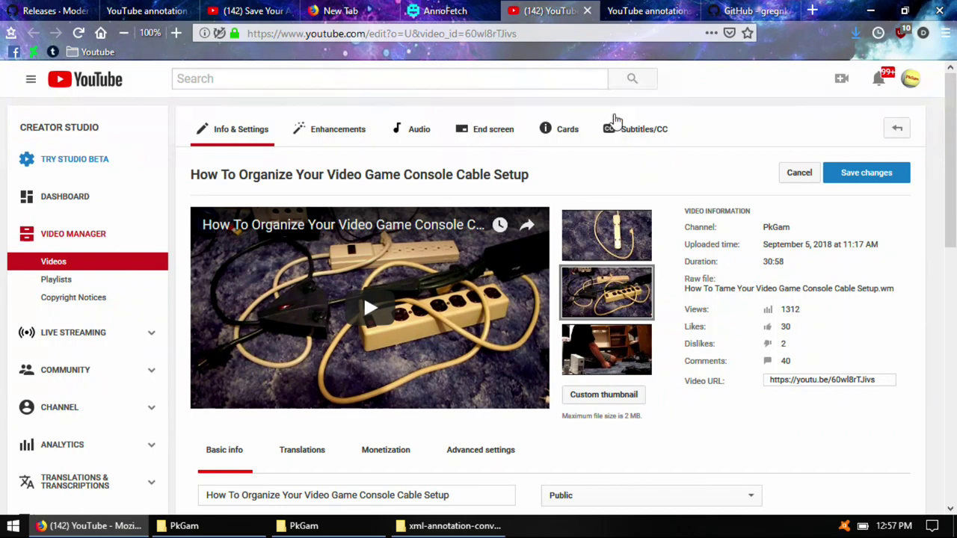
click(648, 135)
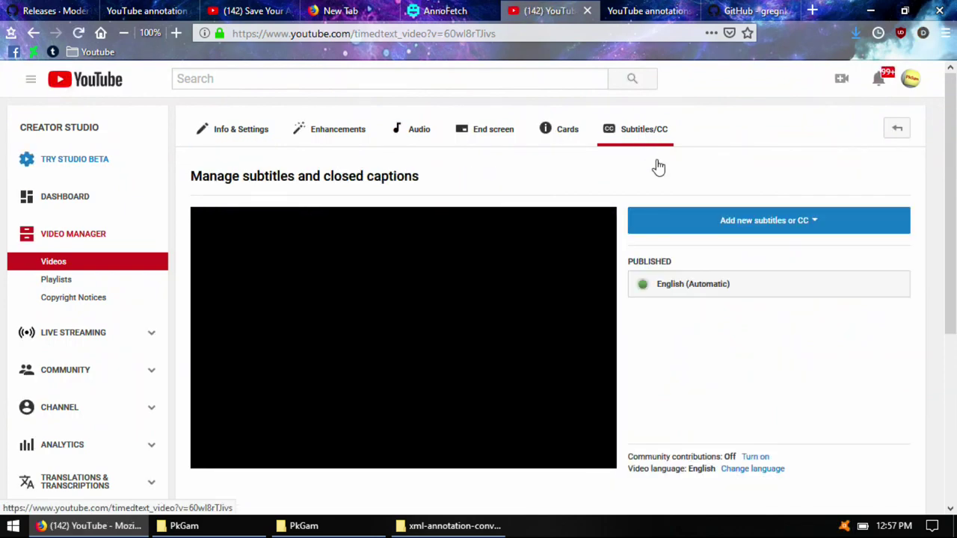
click(713, 222)
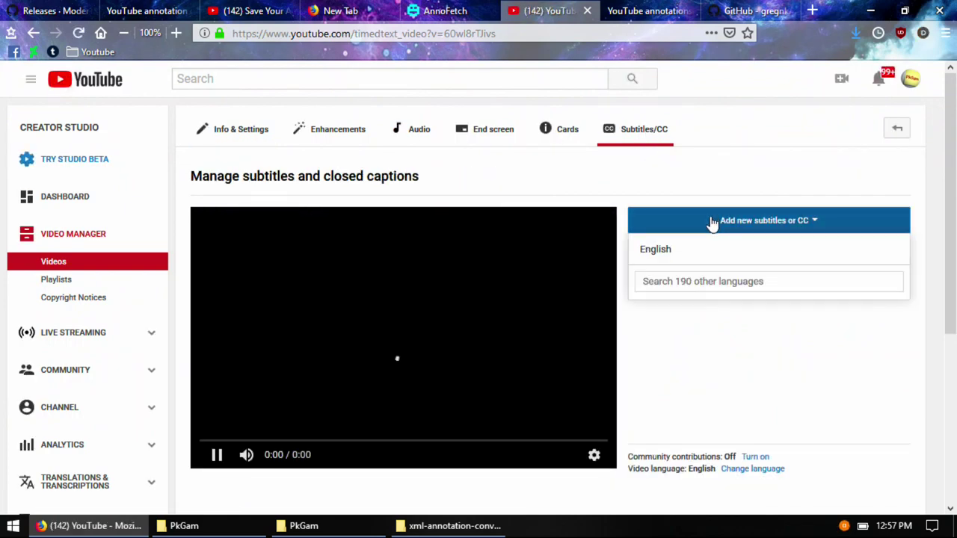
click(653, 251)
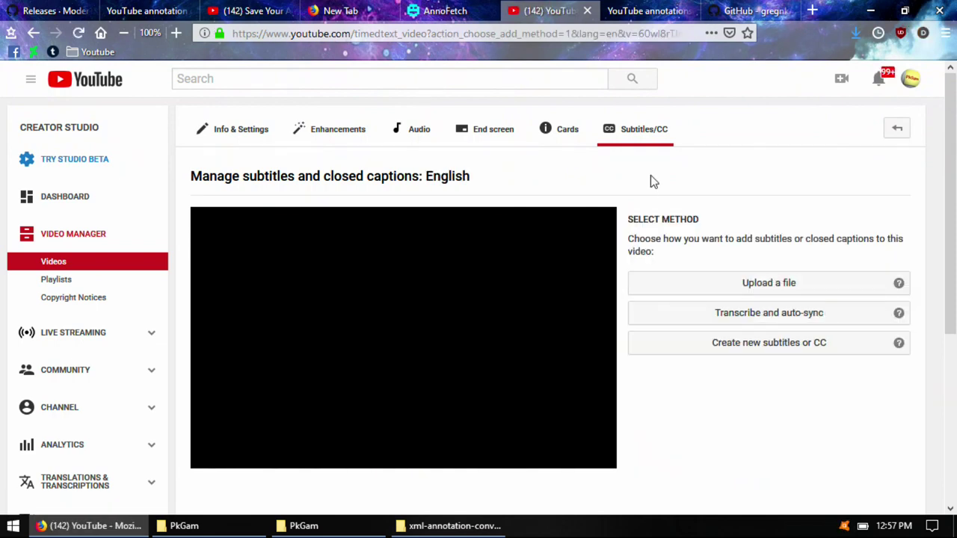
right_click(651, 175)
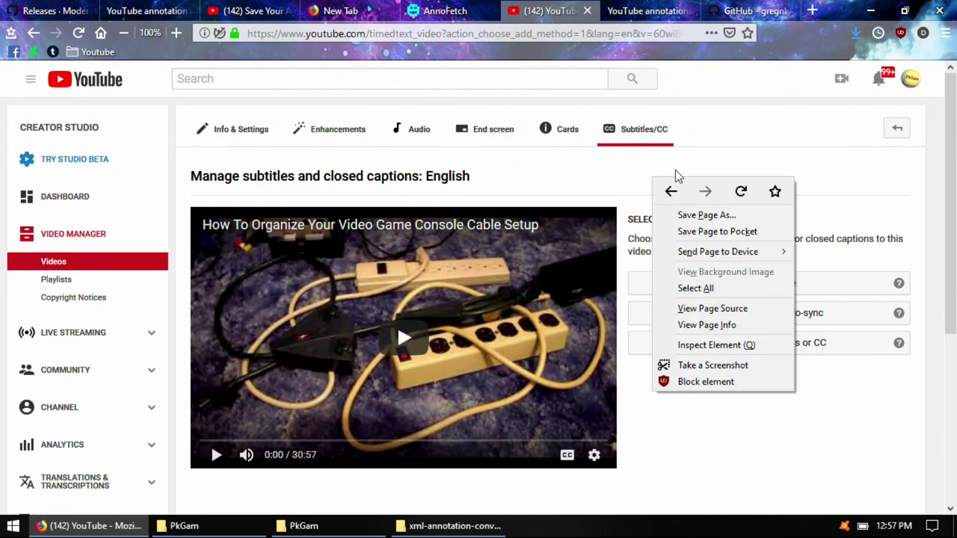
click(711, 169)
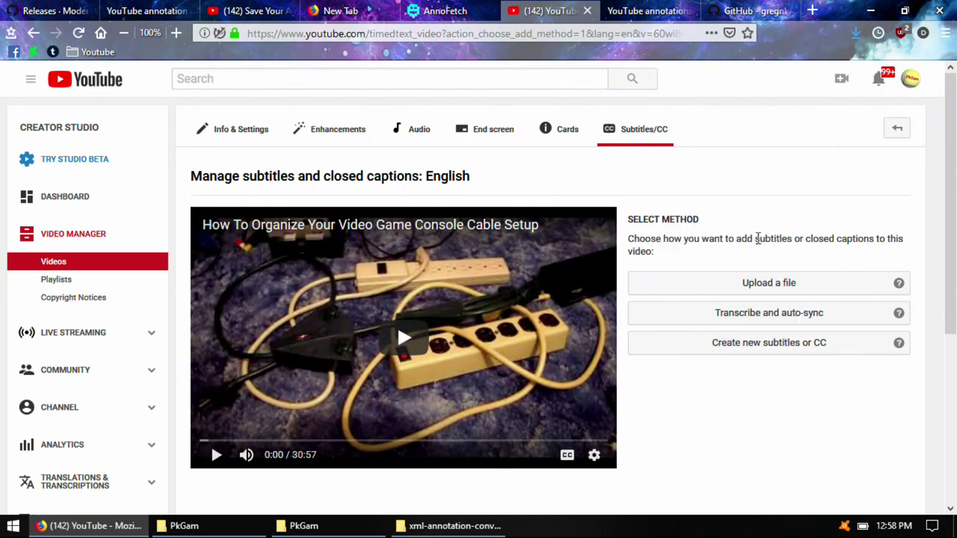
Upload the annotations SRT from the Done 2! folder as a timed subtitles file.
click(803, 282)
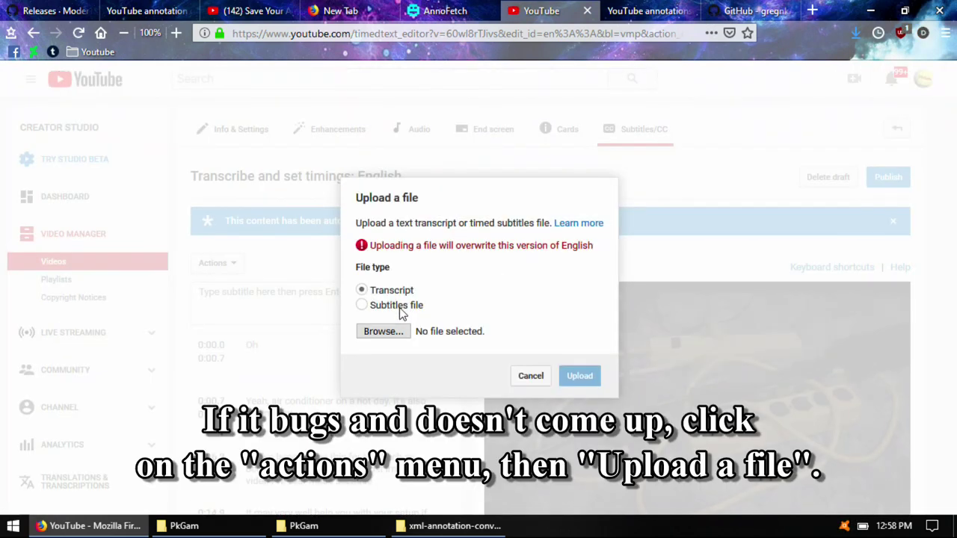
click(400, 306)
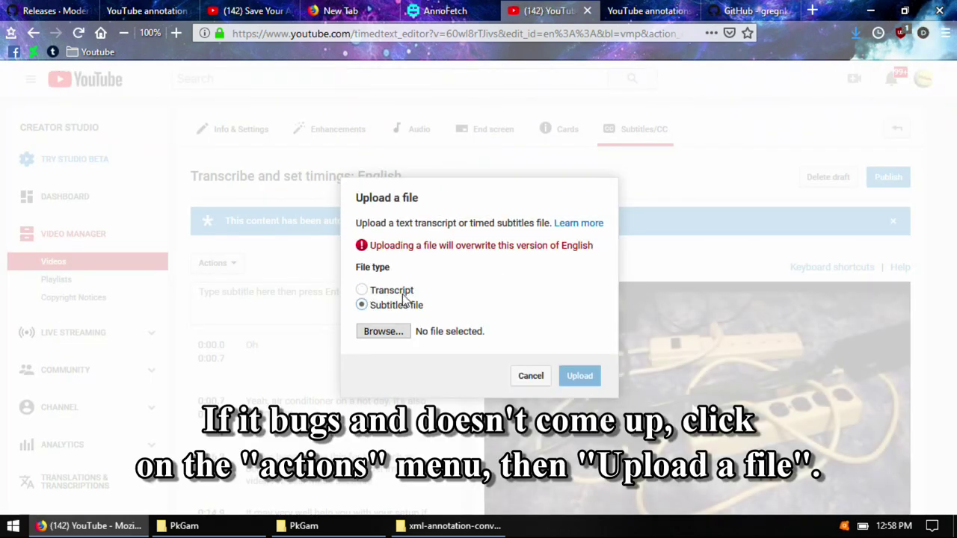
click(397, 333)
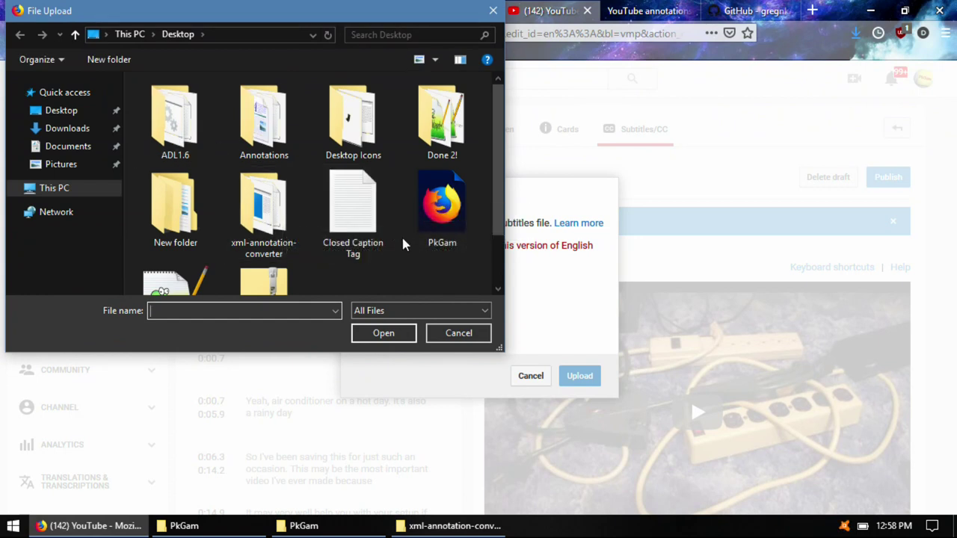
double_click(435, 128)
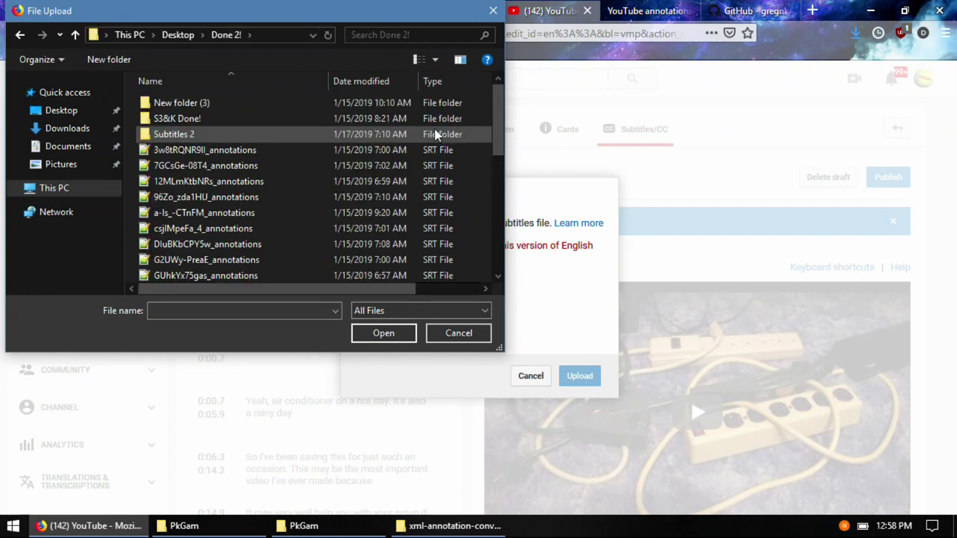
double_click(251, 152)
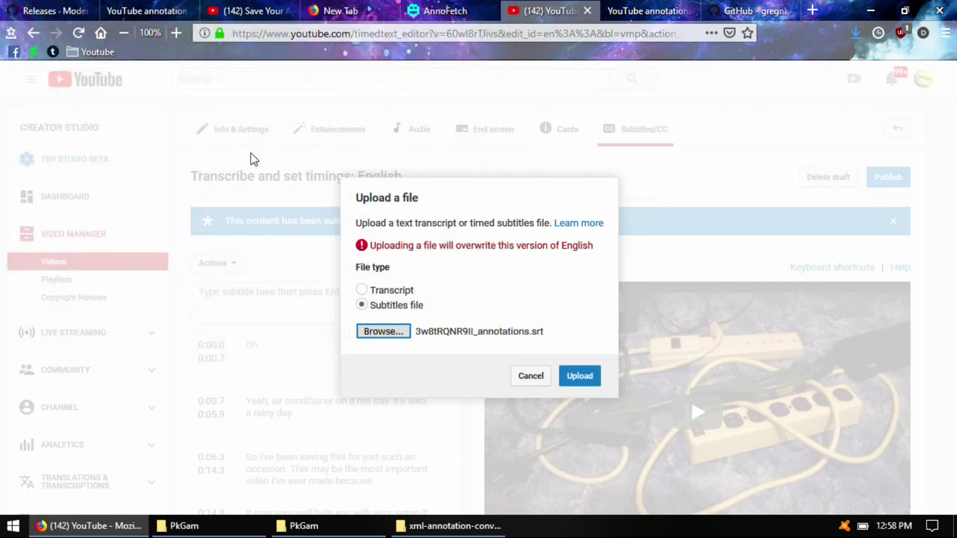
click(581, 385)
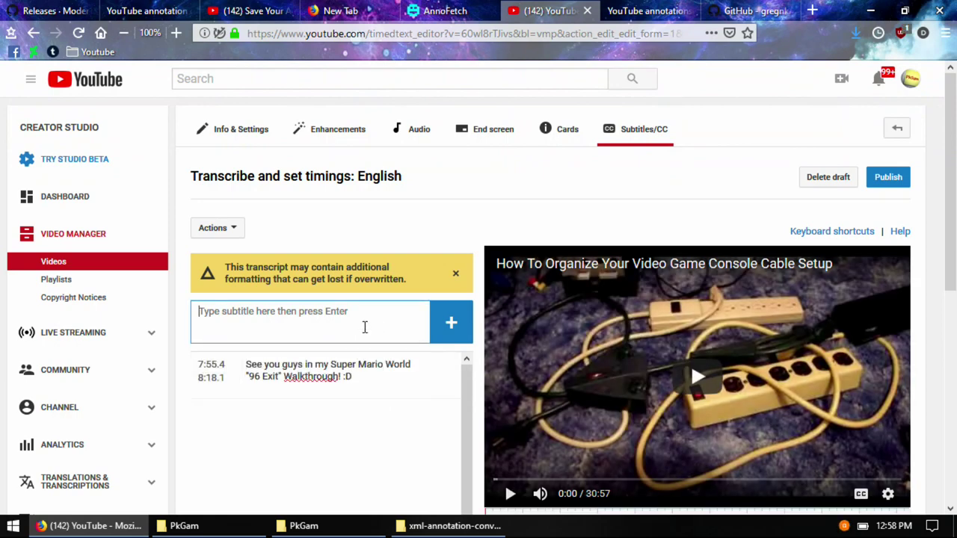
Retime the closing caption to run from 7:51.9 to 8:10.6.
click(367, 373)
scroll(479, 203, down, 3)
scroll(481, 203, up, 3)
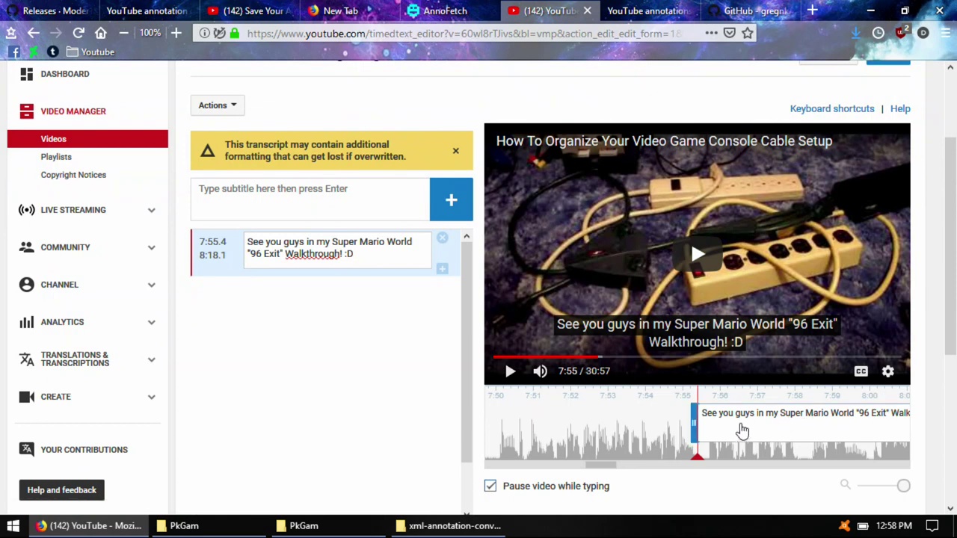
mouse_move(742, 432)
mouse_down()
mouse_move(640, 434)
mouse_move(783, 424)
mouse_move(669, 438)
mouse_up()
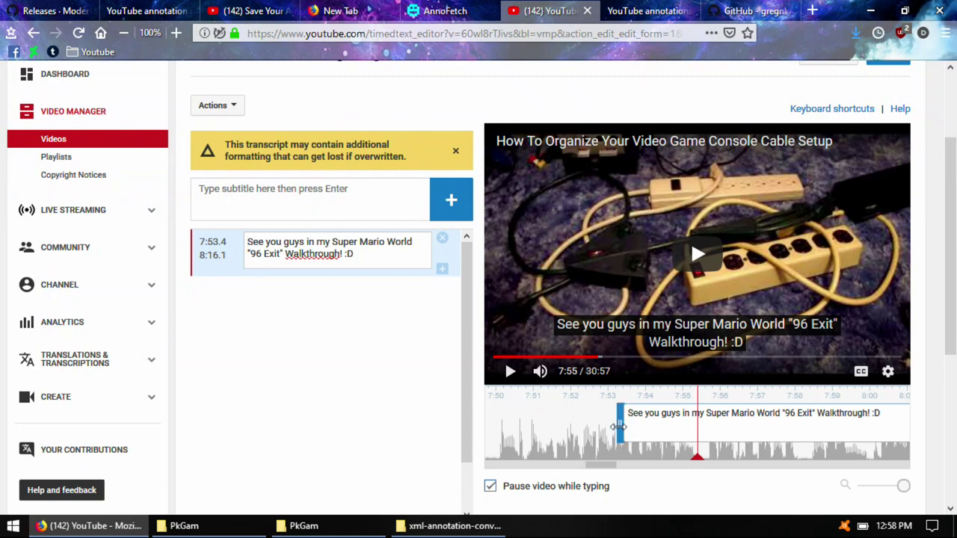
mouse_move(625, 425)
mouse_down()
mouse_move(766, 425)
mouse_move(596, 449)
mouse_up()
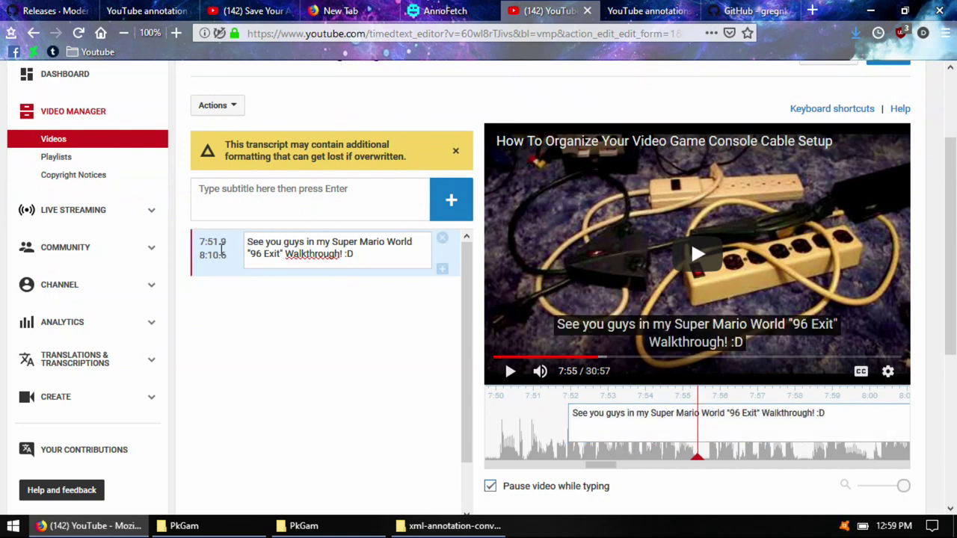
click(221, 243)
click(230, 257)
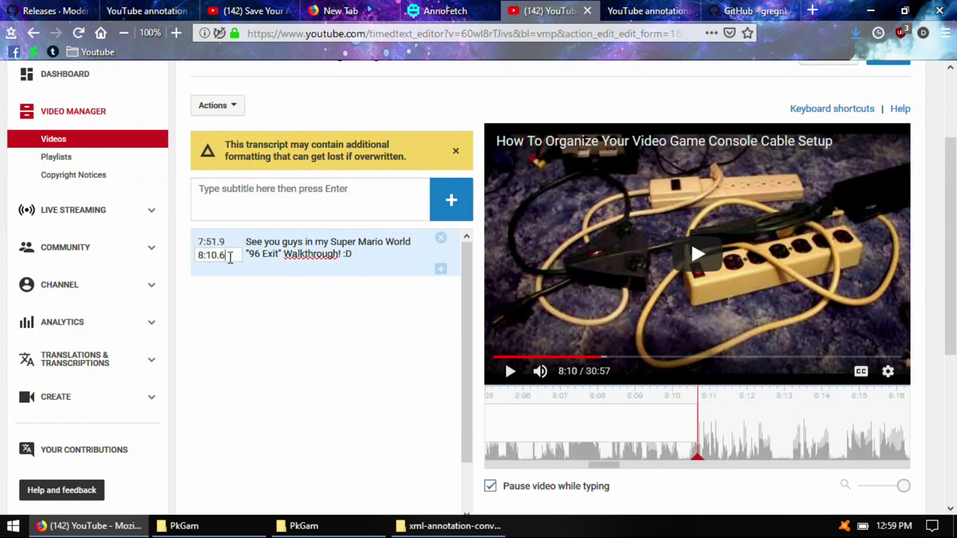
click(377, 261)
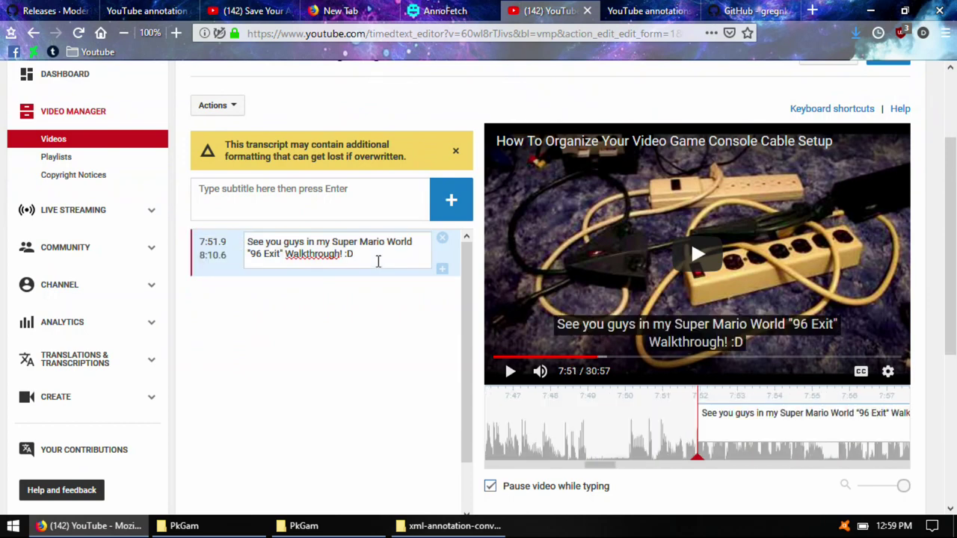
Insert a new 7:49.9–7:51.9 caption before it with placeholder text, then show the desktop.
click(452, 214)
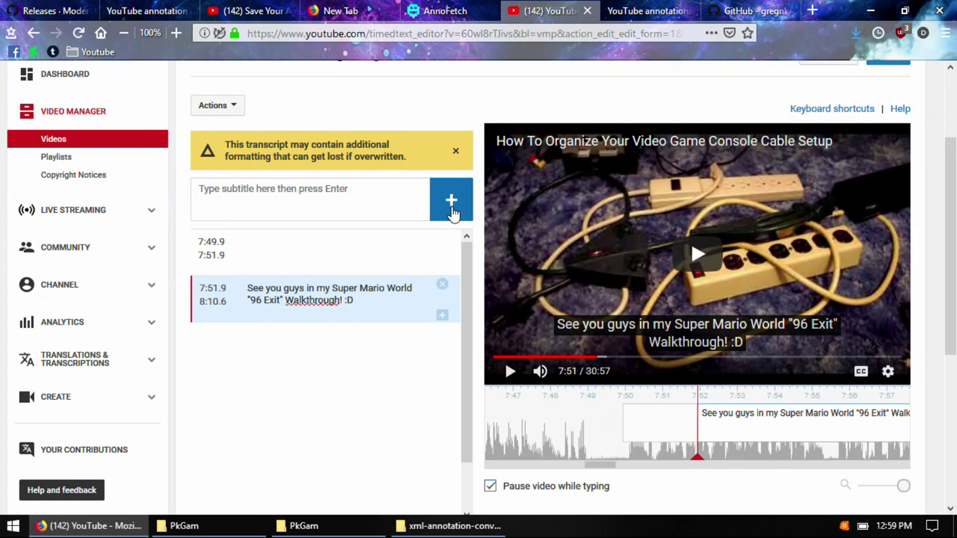
click(347, 247)
text(d)
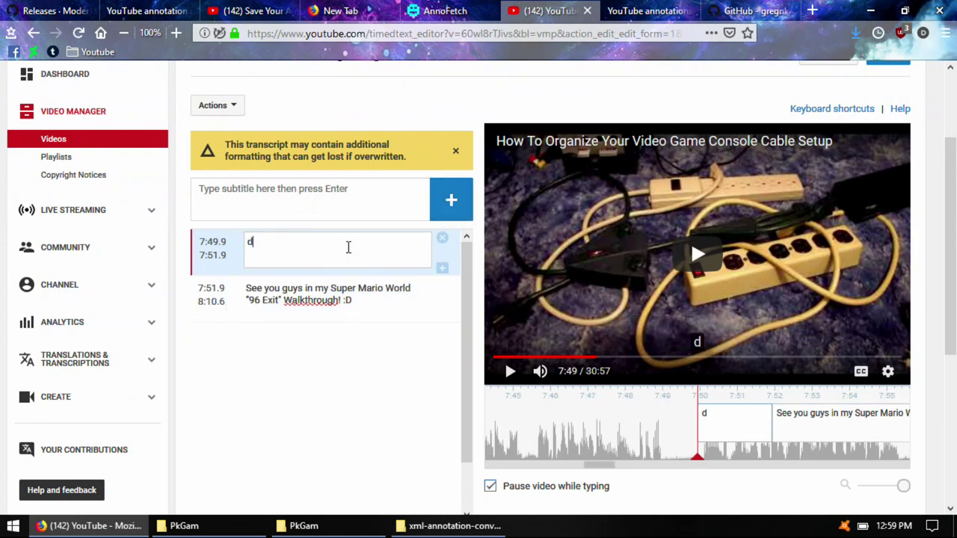
text(shvudvbsdjkvsdjbvsjbvd)
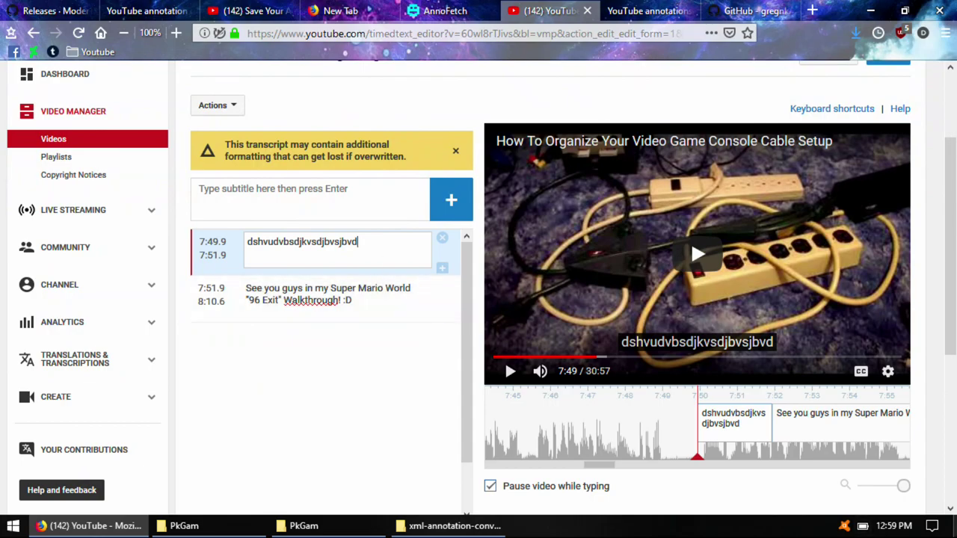
key(super+d)
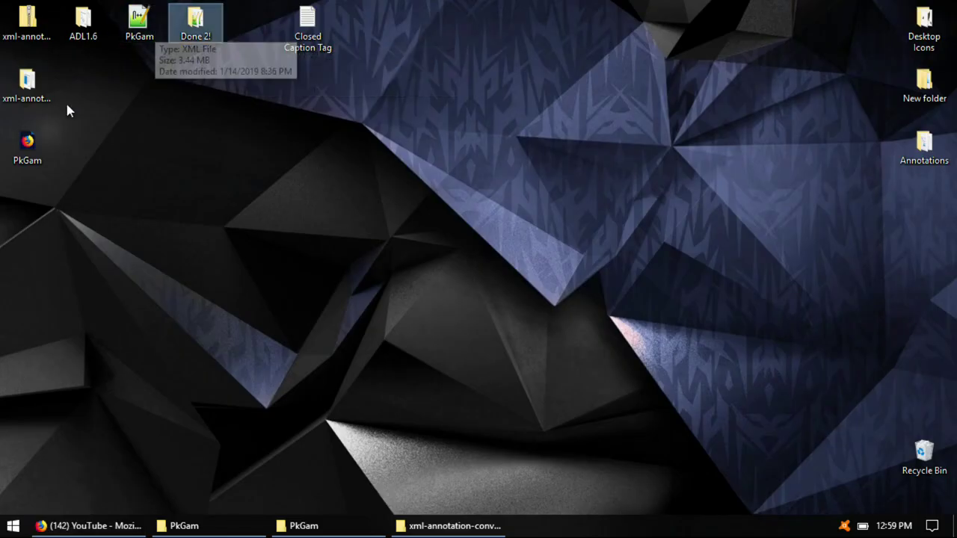
Open PkGam.xml in Notepad++, scroll through it, close it, and bring up the PkGam folder.
double_click(137, 23)
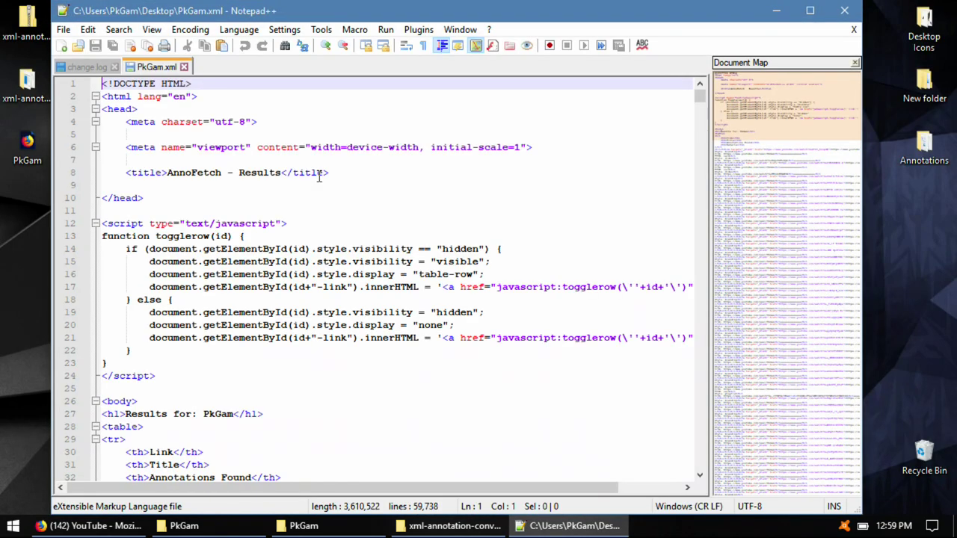
scroll(318, 175, down, 10)
scroll(318, 175, down, 5)
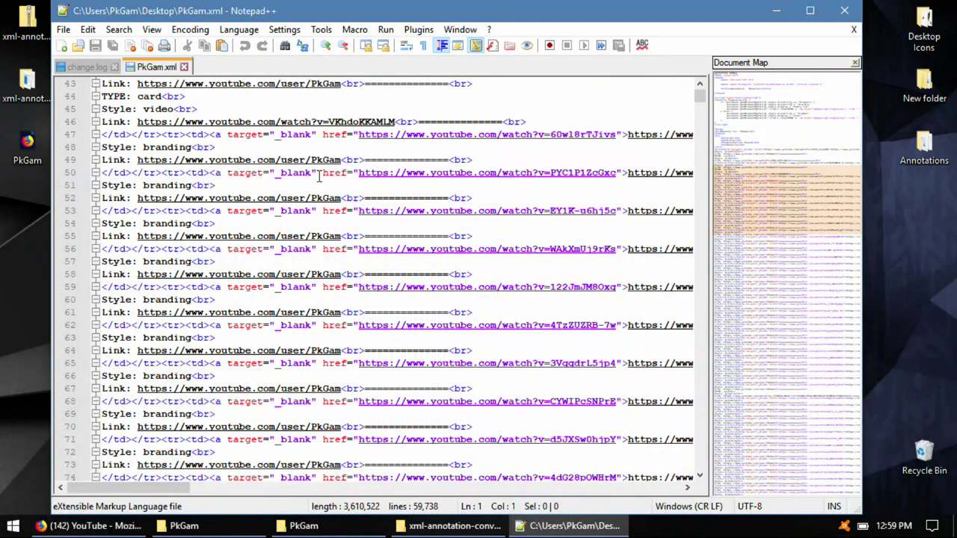
scroll(318, 175, down, 4)
scroll(318, 175, down, 4)
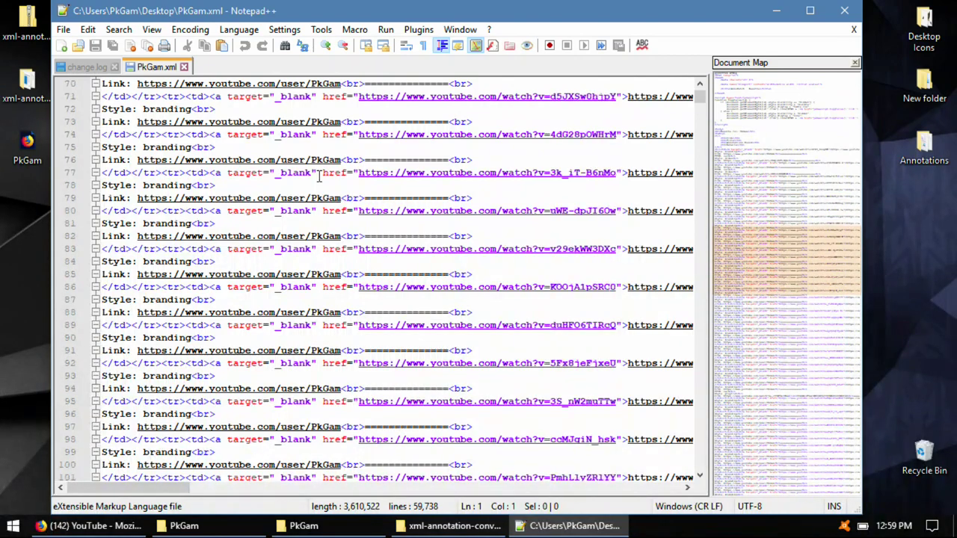
click(844, 10)
click(333, 526)
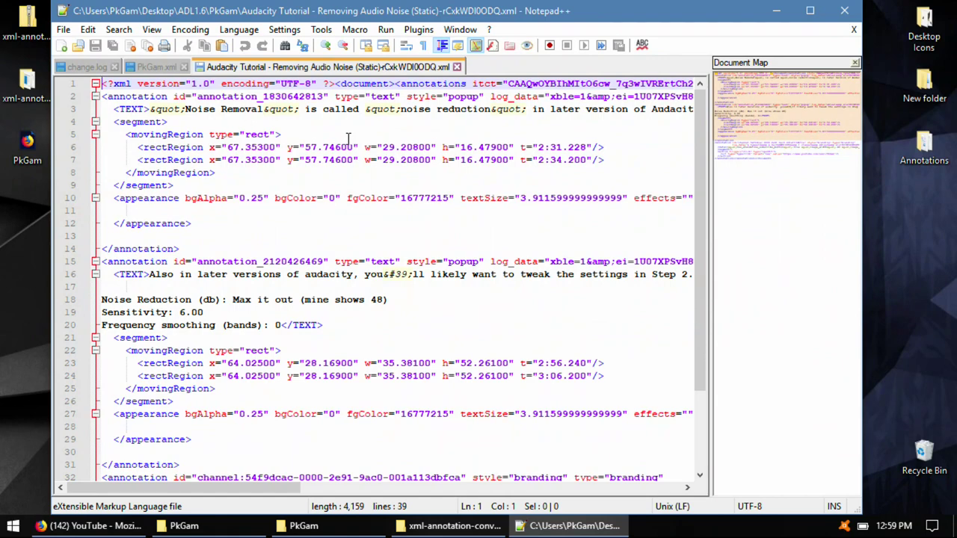
Inspect the first annotation's Noise Removal text and its 2:31.228–2:34.200 timing.
drag(534, 147, 590, 148)
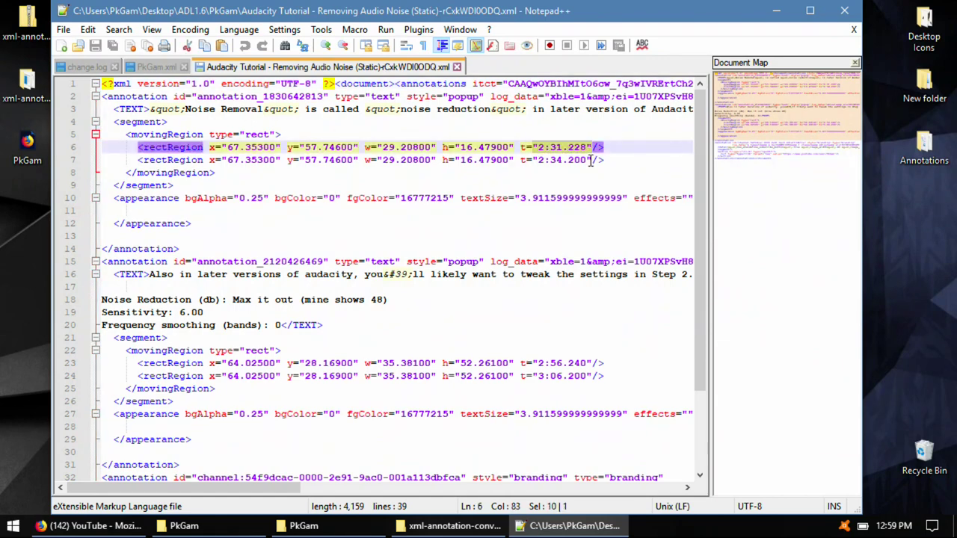
drag(591, 160, 537, 160)
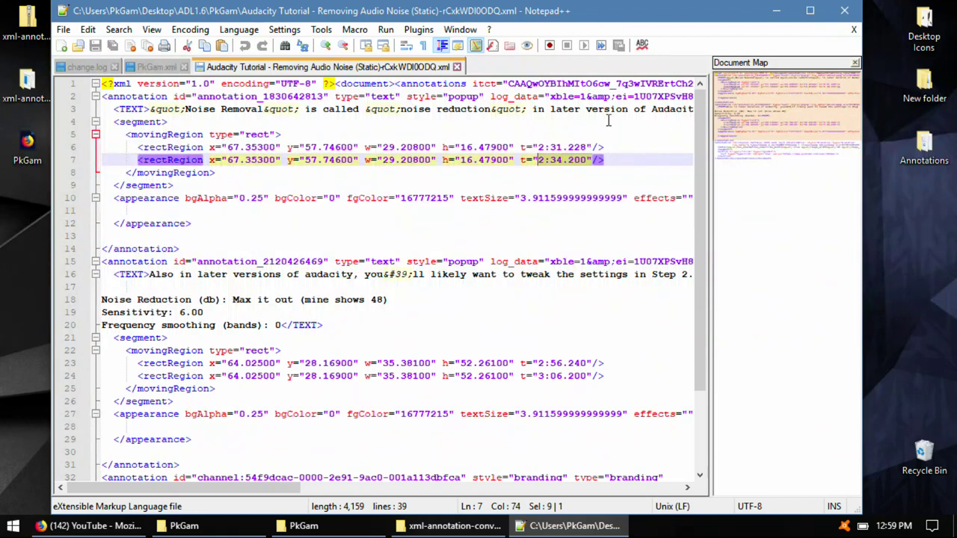
drag(535, 85, 649, 98)
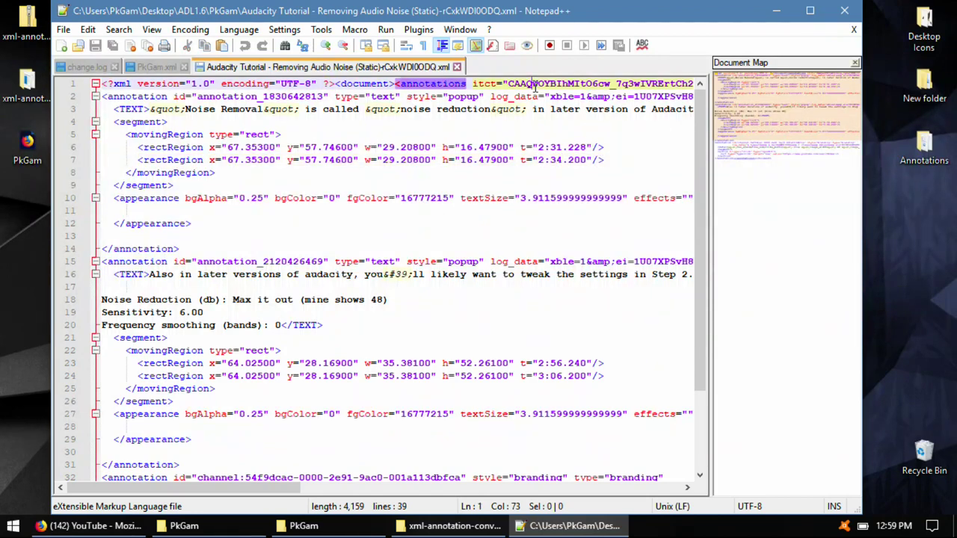
click(643, 101)
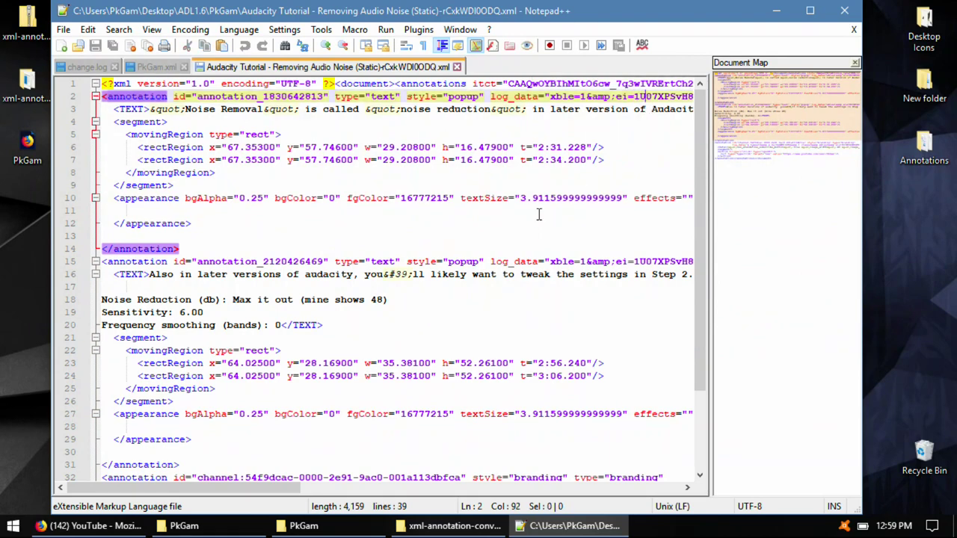
drag(186, 109, 571, 109)
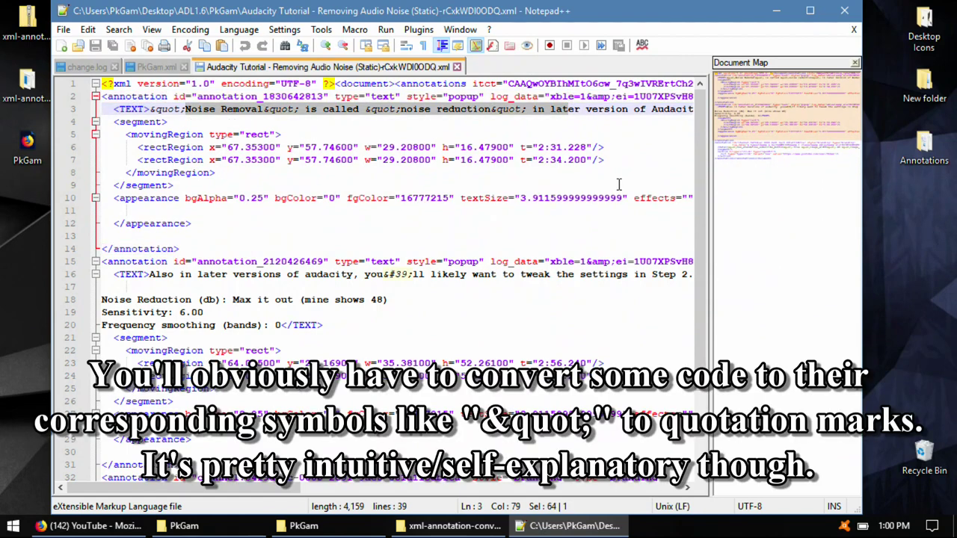
drag(602, 159, 535, 142)
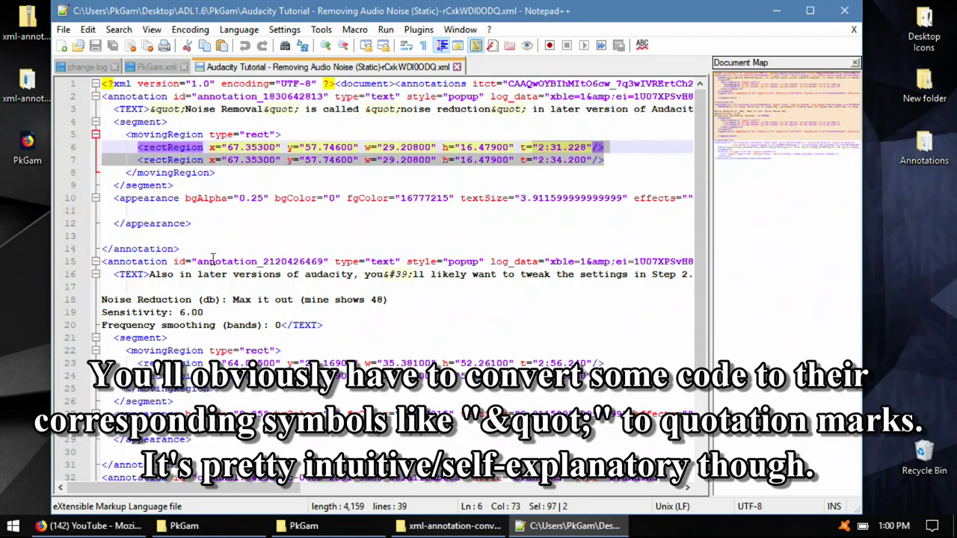
Review the second annotation's text block, then close the Audacity tutorial annotation file.
drag(102, 249, 345, 300)
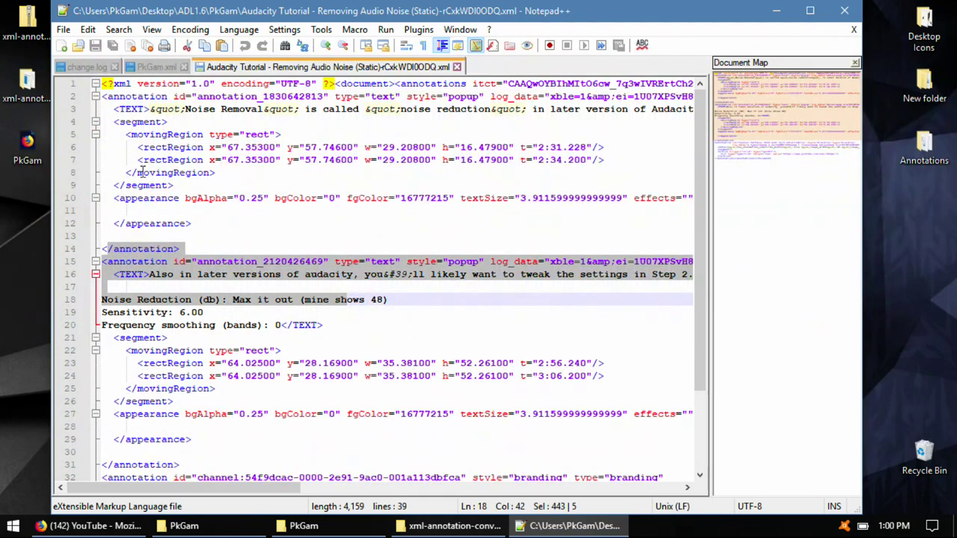
drag(103, 98, 183, 128)
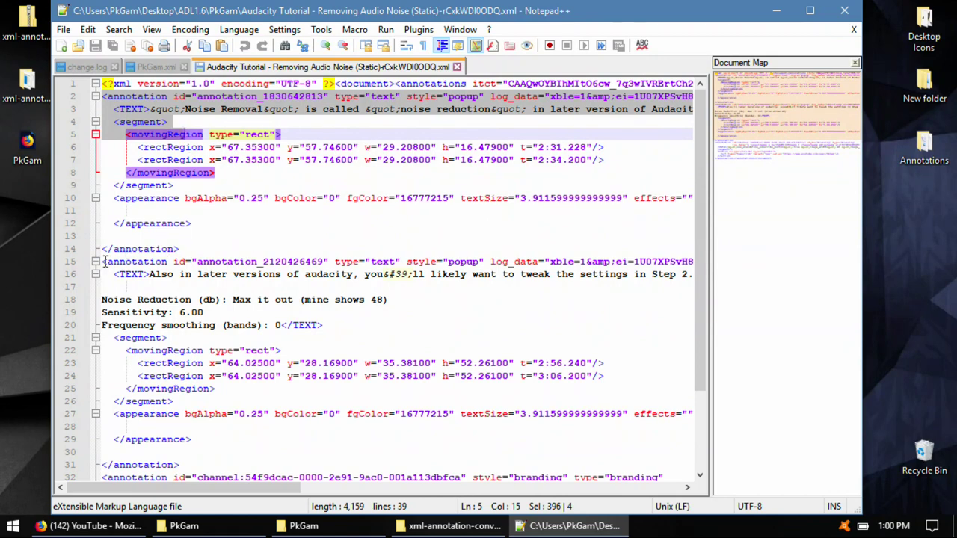
drag(105, 262, 258, 275)
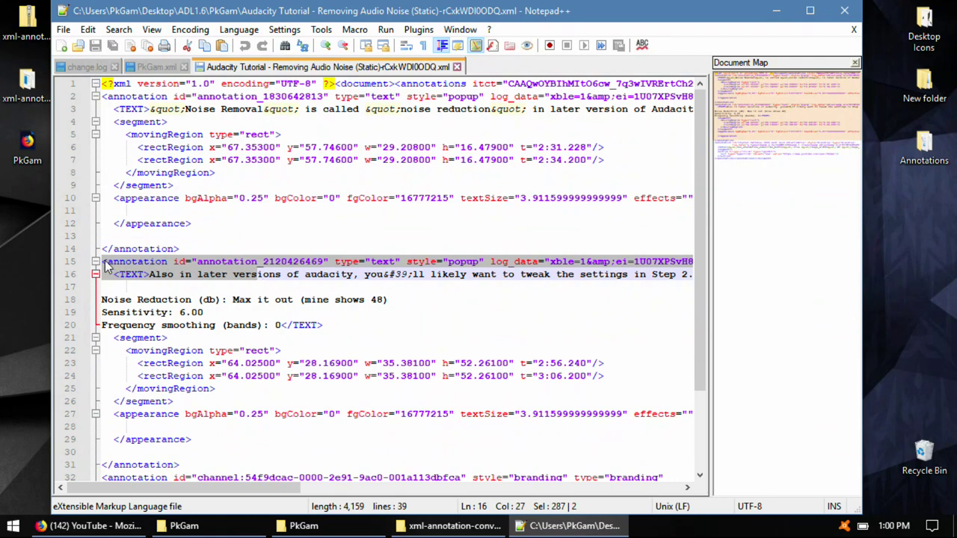
click(350, 275)
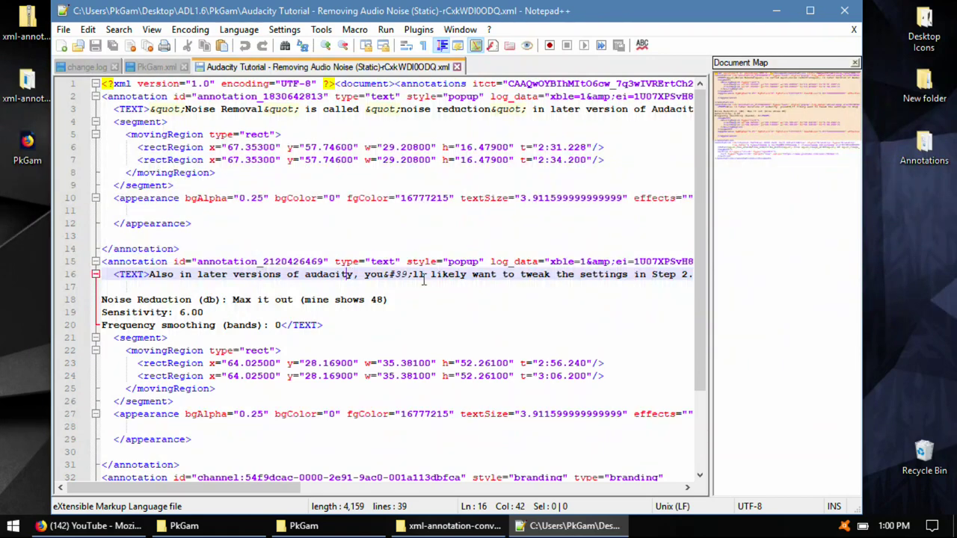
scroll(424, 279, down, 1)
scroll(423, 279, up, 1)
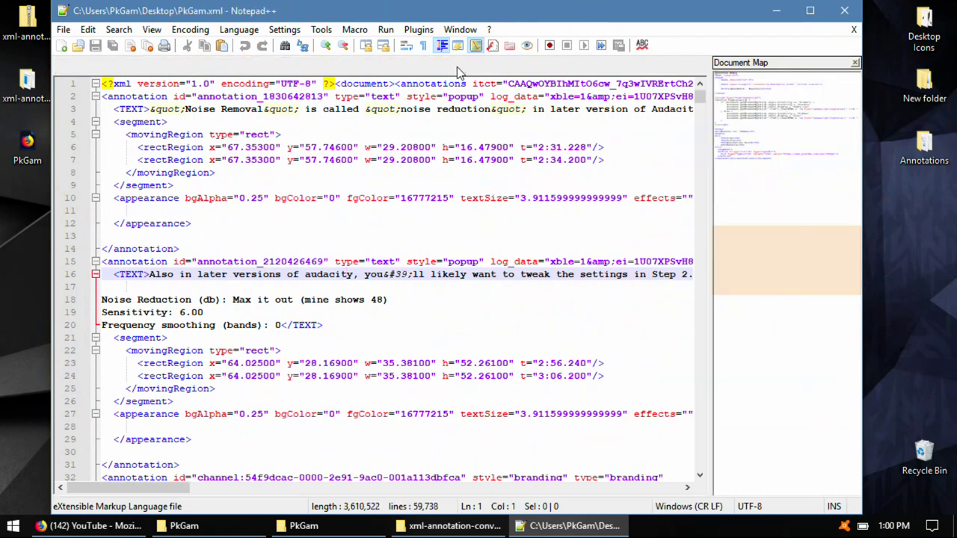
click(458, 67)
Close PkGam.xml, quit Notepad++, and close the xml-annotation-converter folder.
click(184, 68)
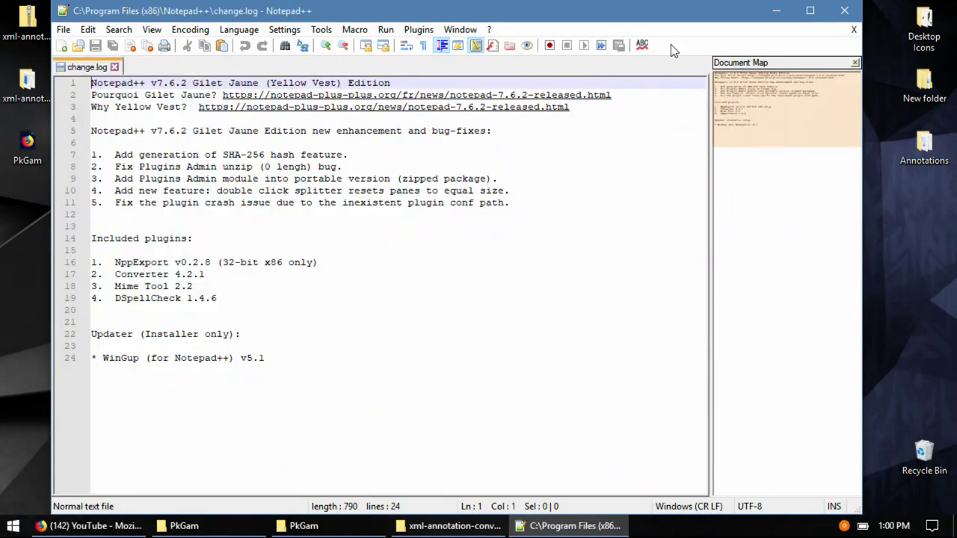
click(844, 10)
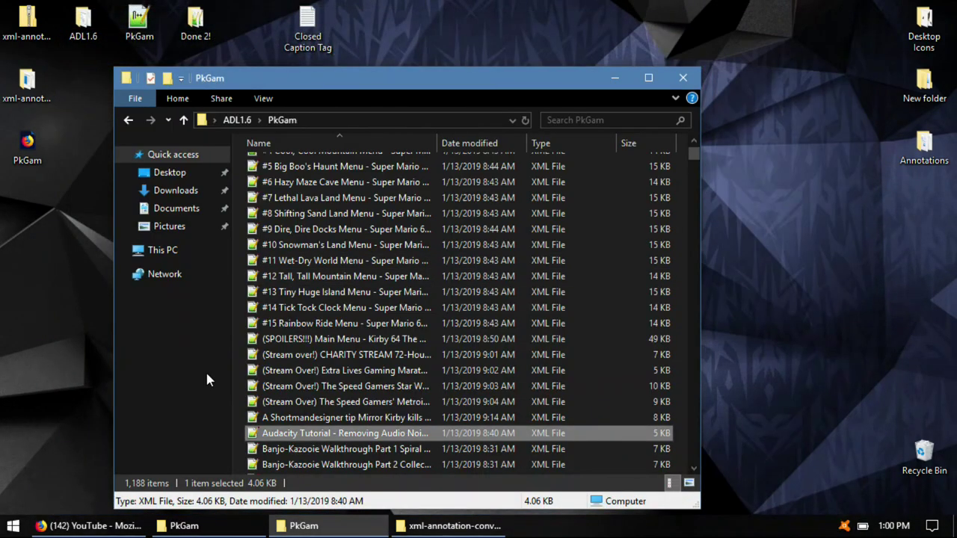
click(683, 78)
click(296, 526)
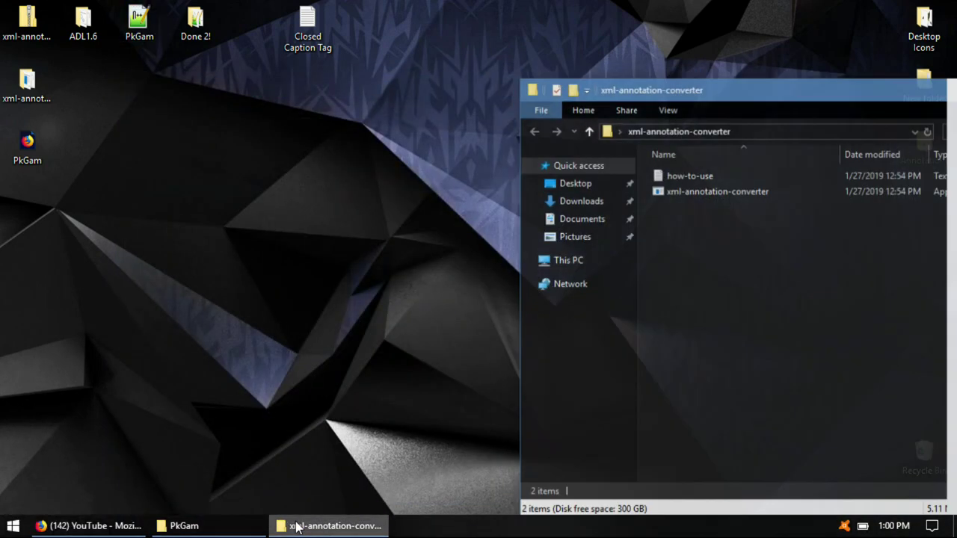
drag(794, 87, 490, 86)
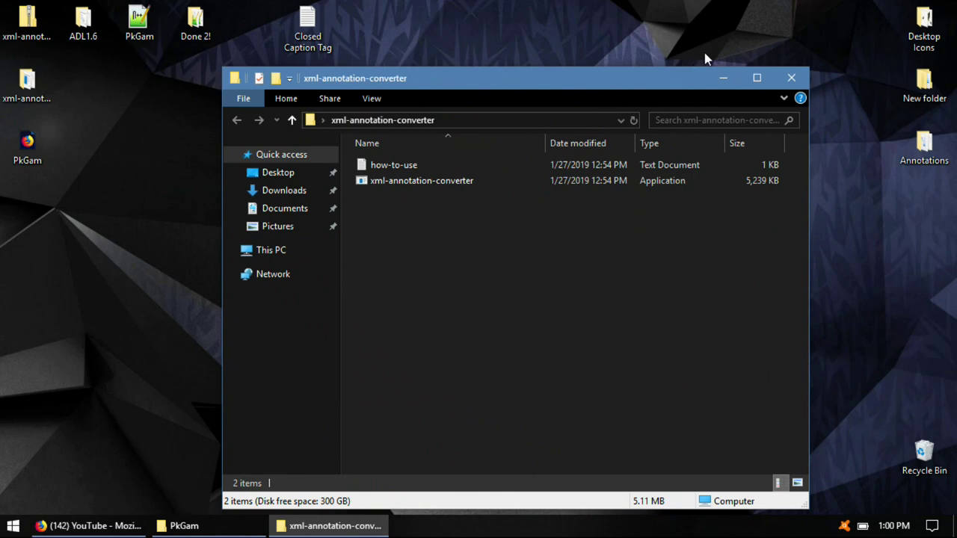
click(791, 78)
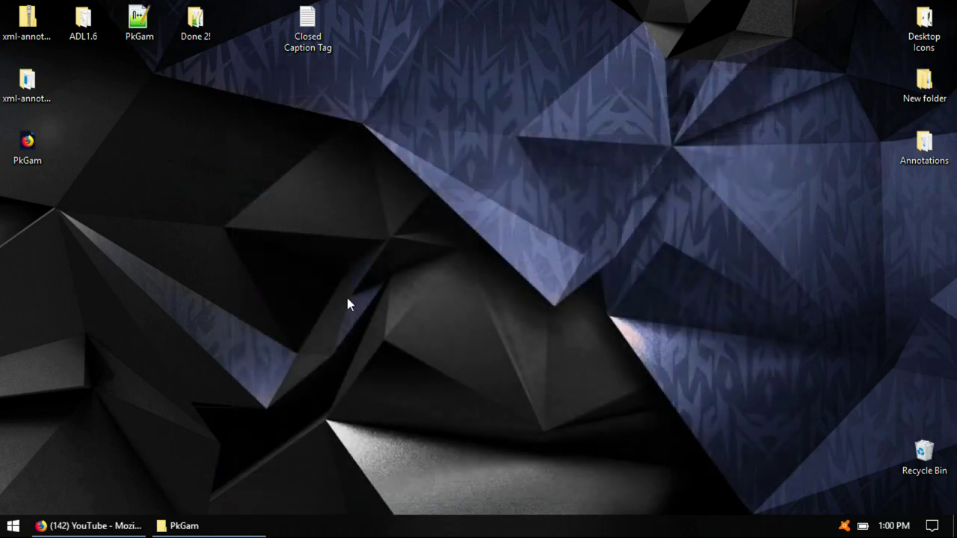
Close the PkGam folder window and return to the YouTube subtitle editor in Firefox.
click(184, 526)
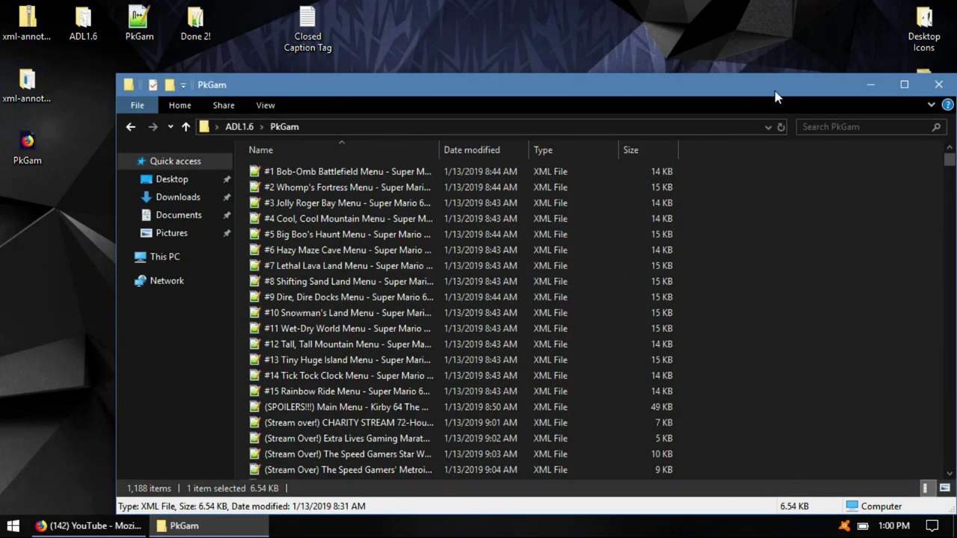
drag(795, 84, 716, 85)
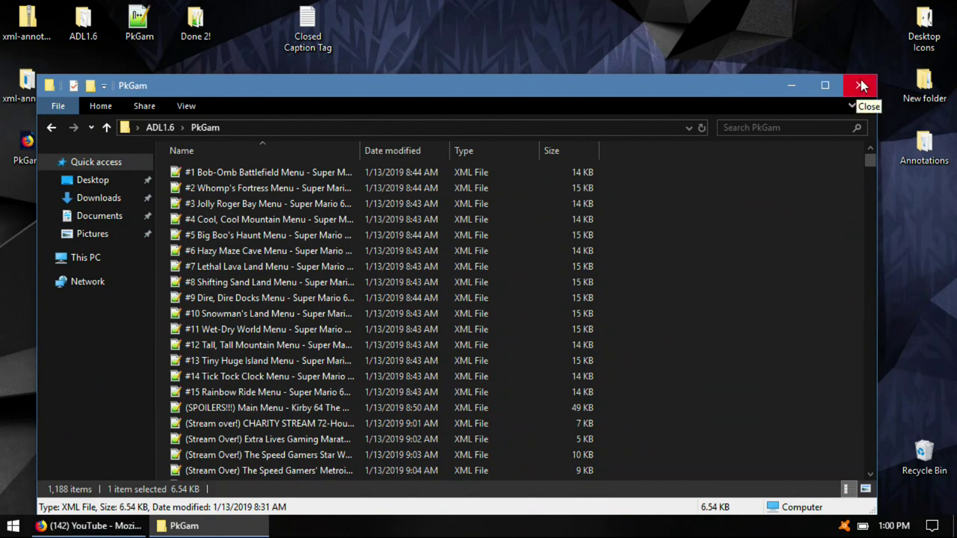
click(861, 87)
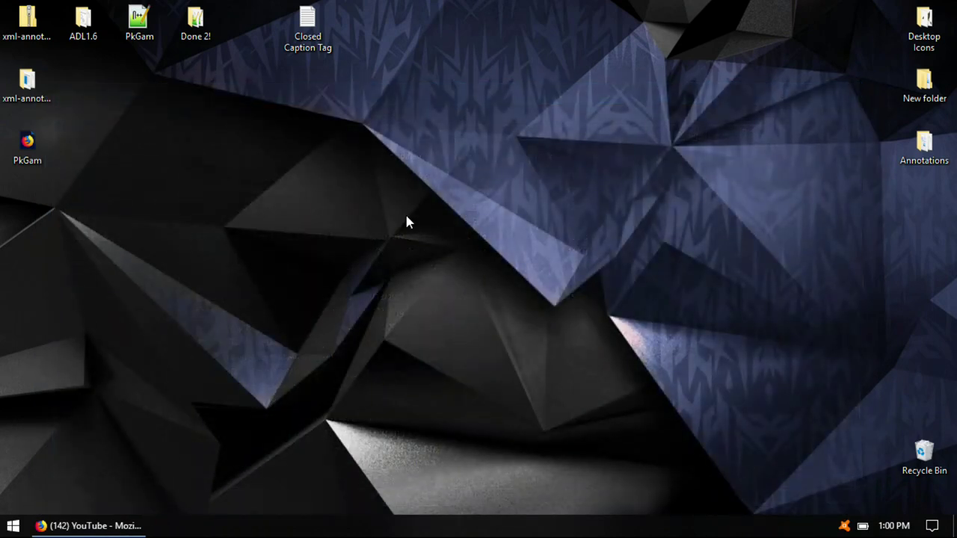
click(131, 527)
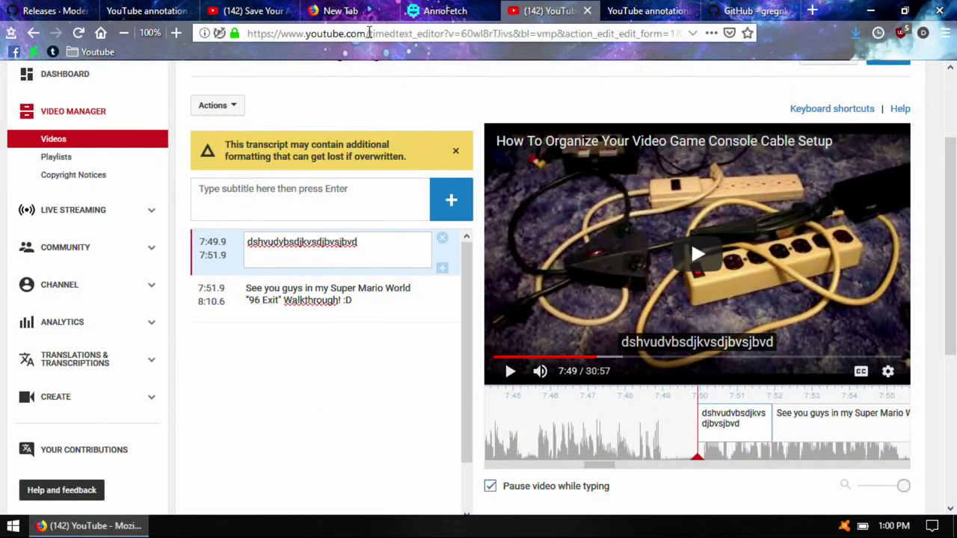
Delete both subtitle lines from the English subtitle draft.
scroll(419, 234, up, 3)
scroll(419, 233, down, 4)
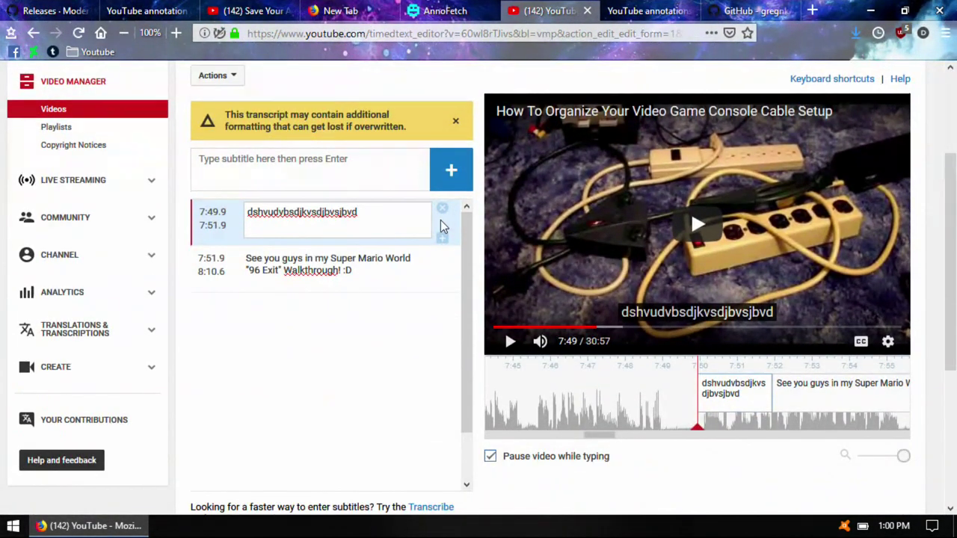
click(442, 209)
click(441, 209)
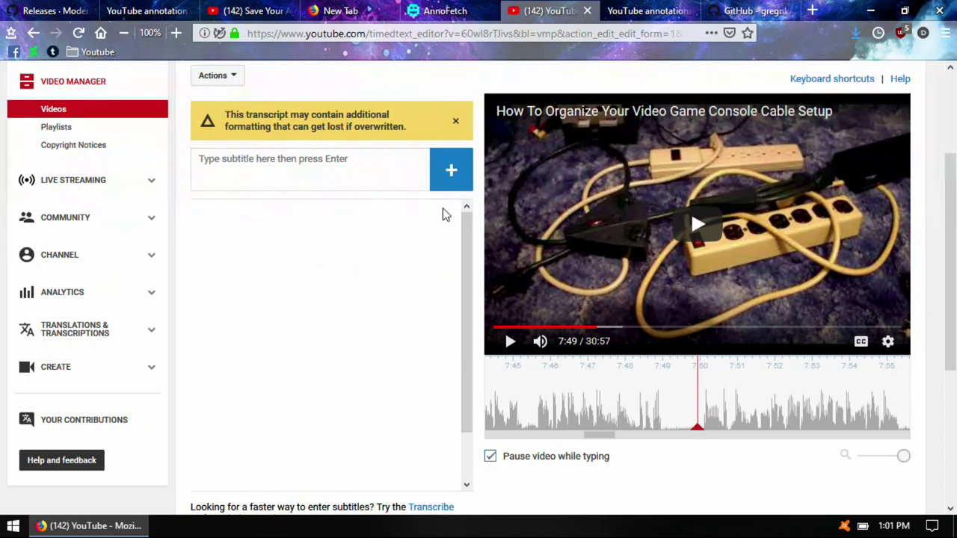
Open the video's Info & Settings page and pause the preview player.
scroll(502, 219, up, 4)
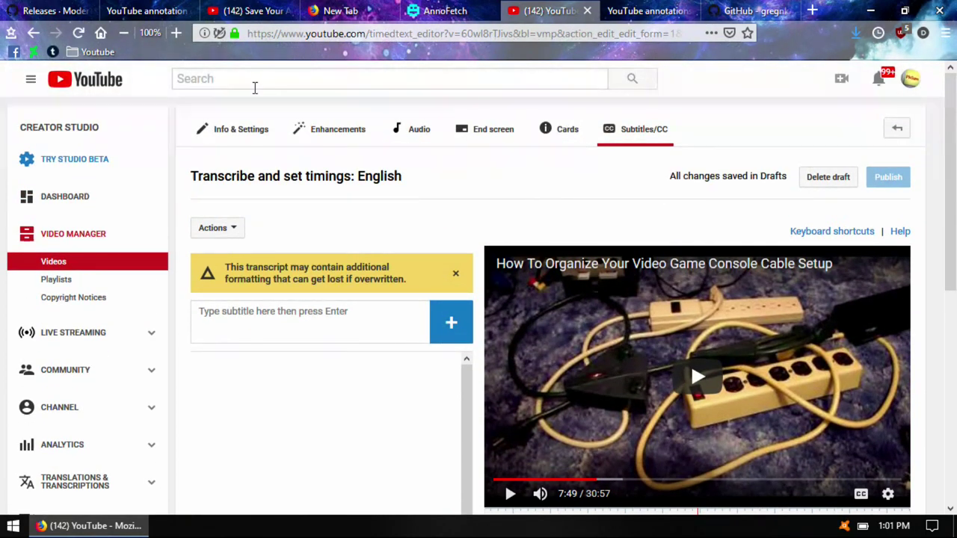
click(253, 131)
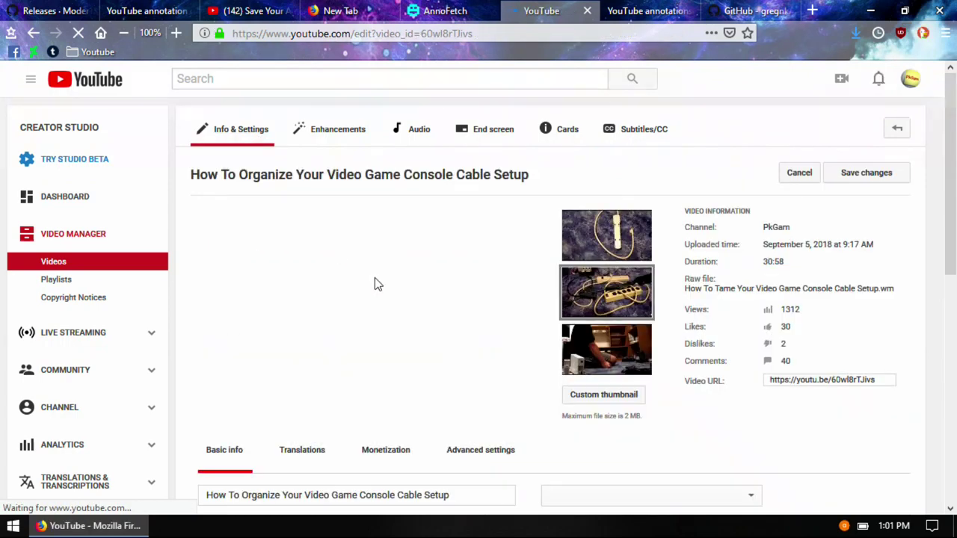
scroll(375, 278, down, 1)
scroll(374, 278, down, 6)
scroll(305, 352, down, 2)
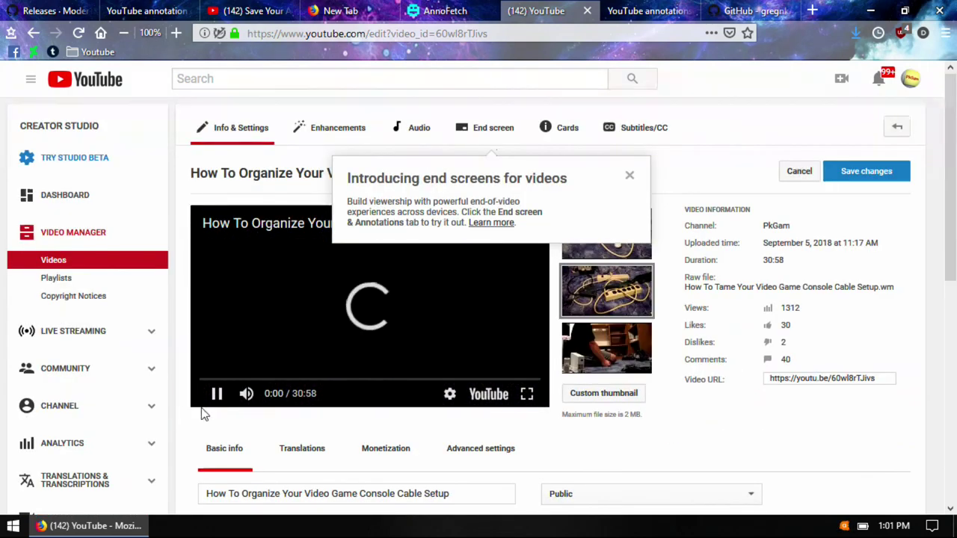
click(216, 398)
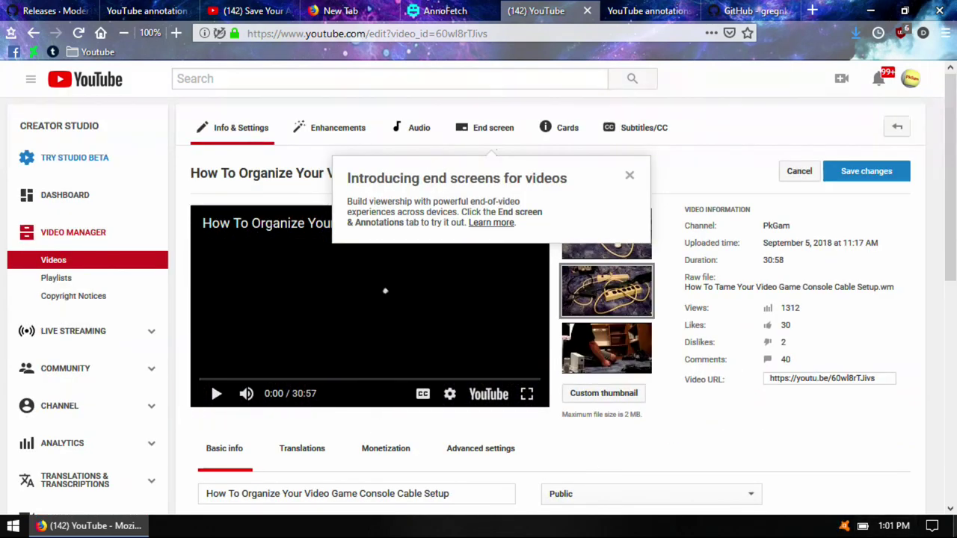
Open the desktop's Closed Caption Tag file in Notepad and copy all its yt:cc=on text.
key(super+d)
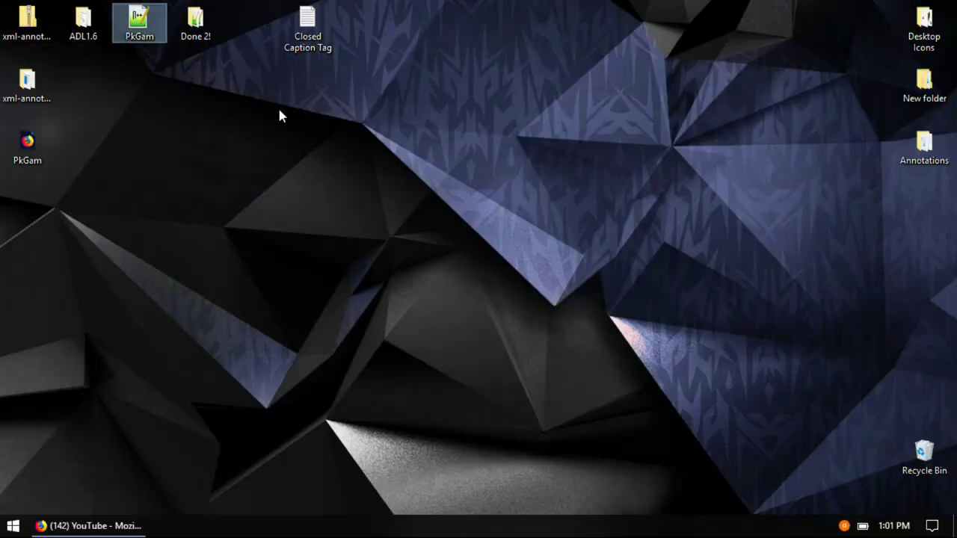
double_click(307, 39)
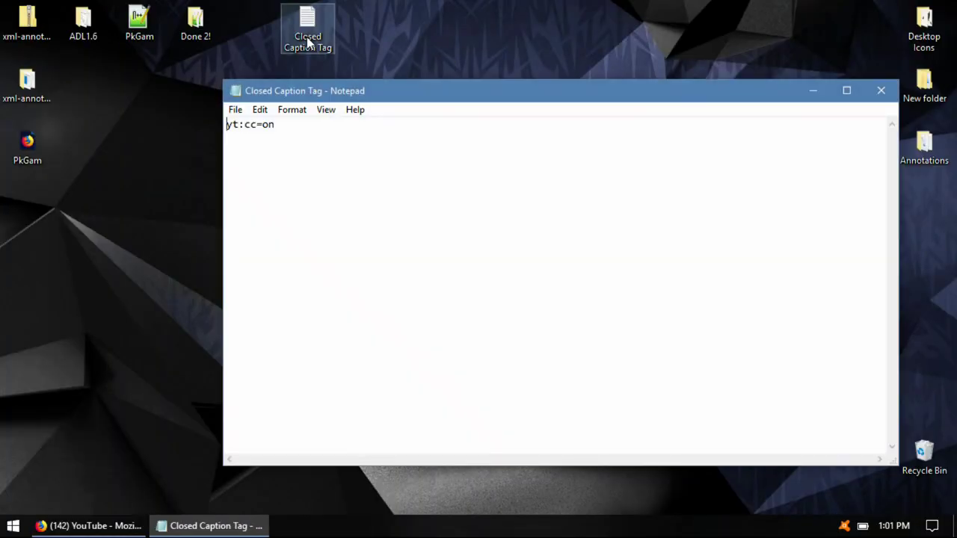
key(ctrl+a)
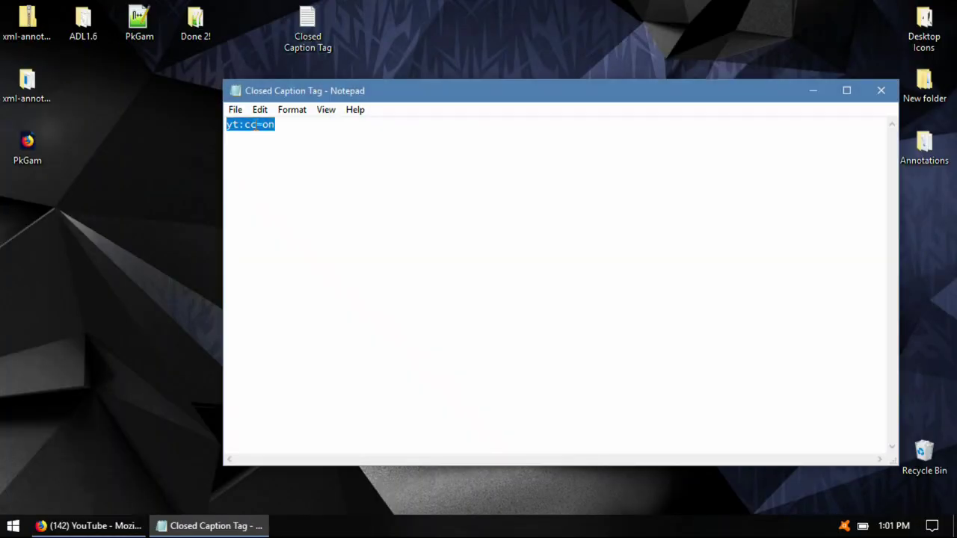
right_click(257, 125)
click(289, 170)
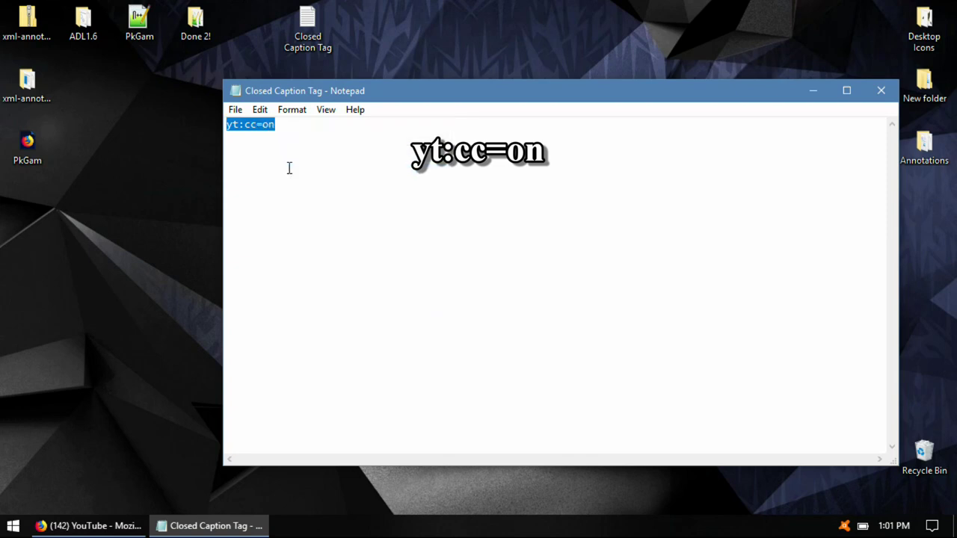
Paste yt:cc=on into the console cable video's tags box as a new tag.
click(88, 526)
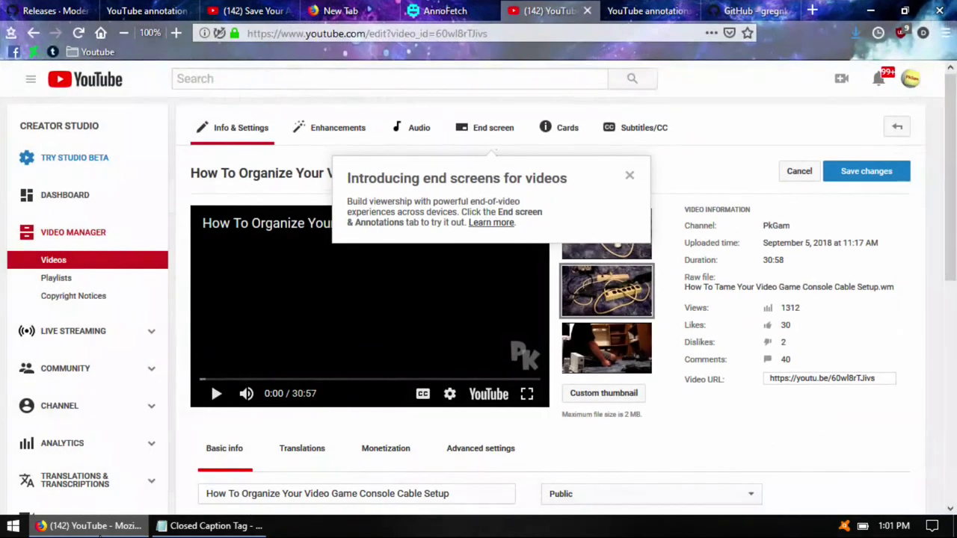
scroll(463, 359, down, 4)
click(431, 388)
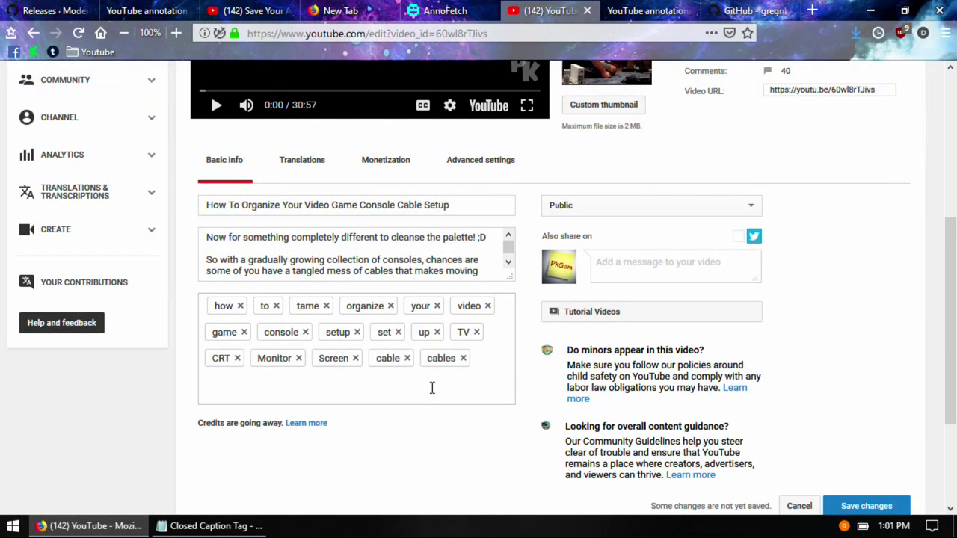
key(ctrl+v)
key(Return)
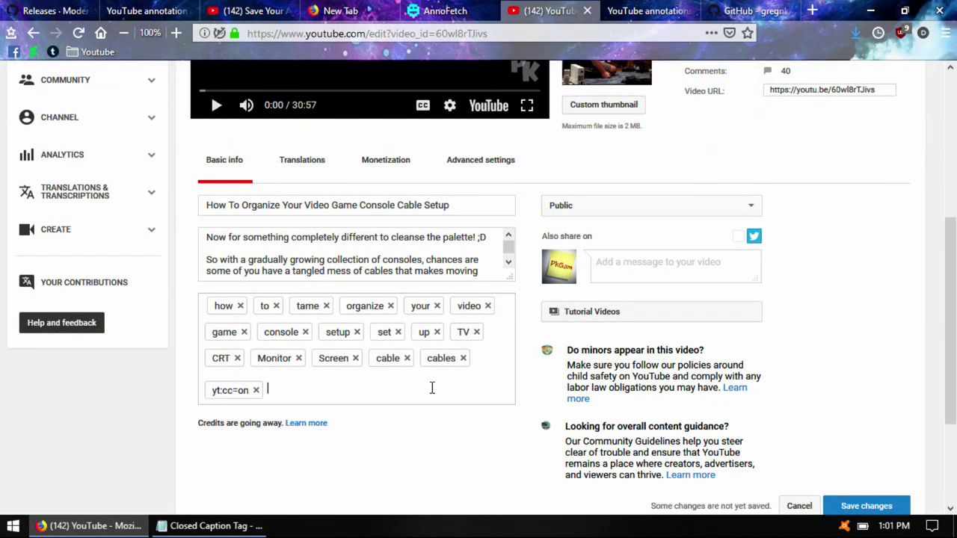
Remove the yt:cc=on tag again and go back to the video list.
scroll(838, 292, up, 1)
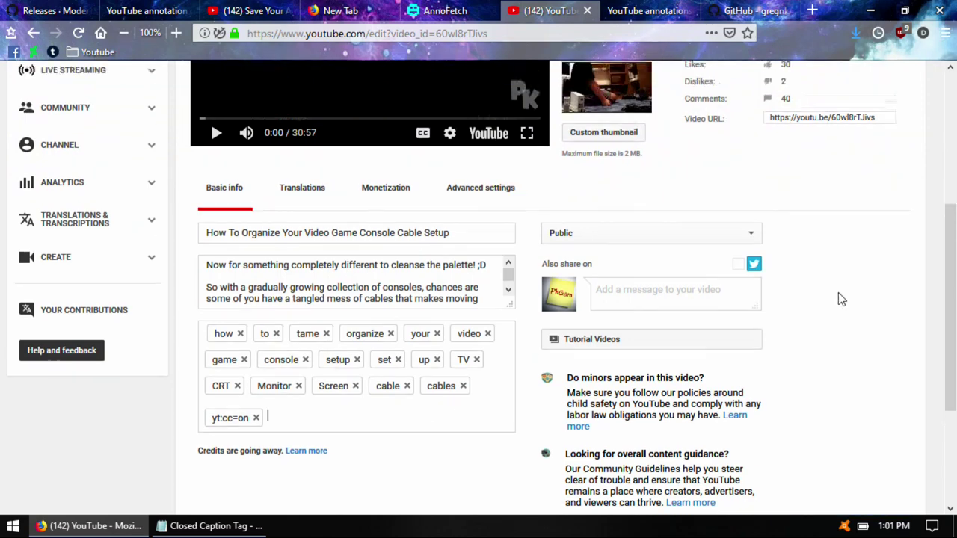
scroll(839, 292, up, 4)
scroll(792, 231, down, 3)
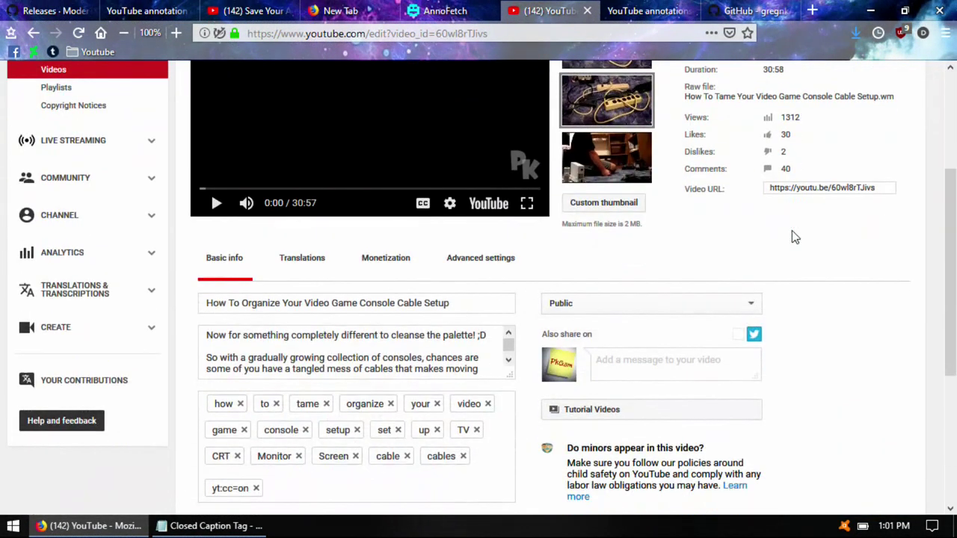
scroll(461, 355, down, 3)
scroll(461, 355, down, 3)
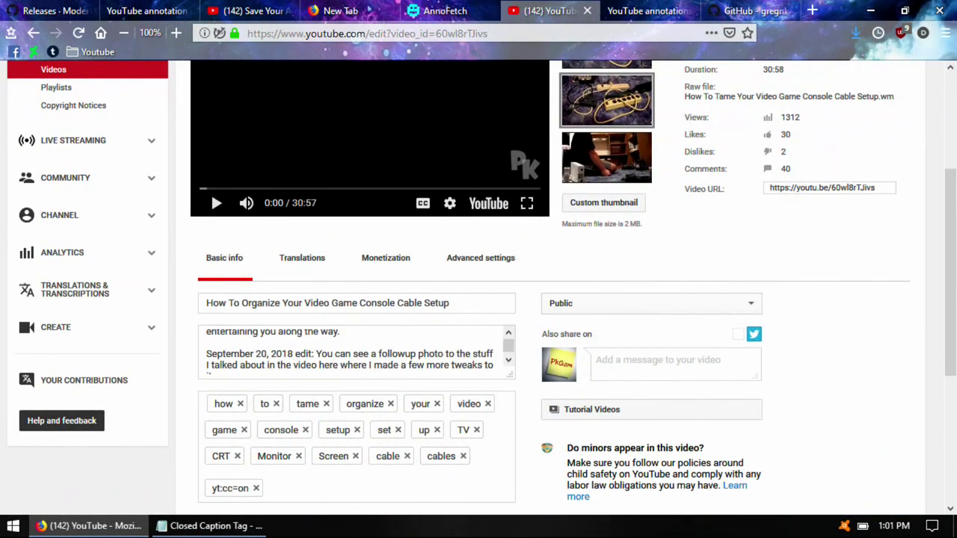
click(256, 489)
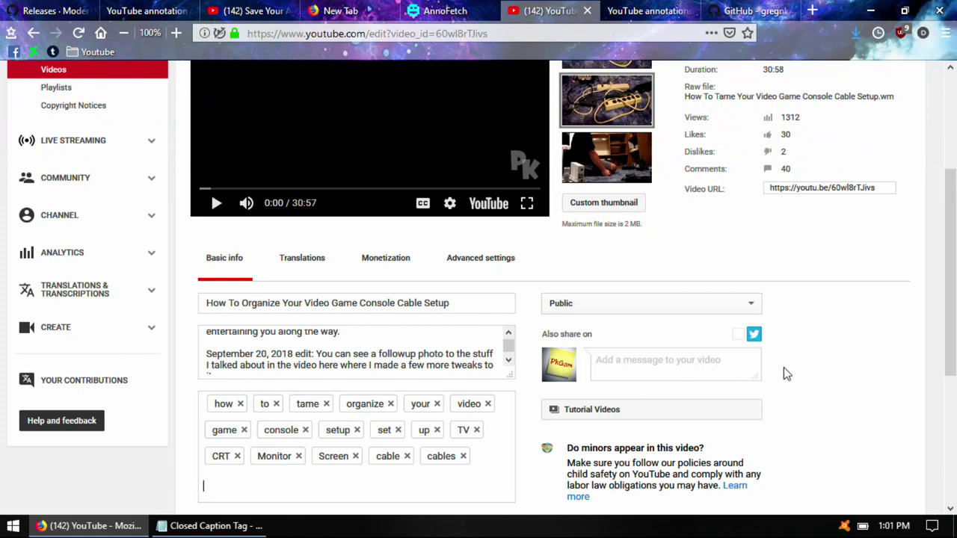
scroll(784, 368, up, 3)
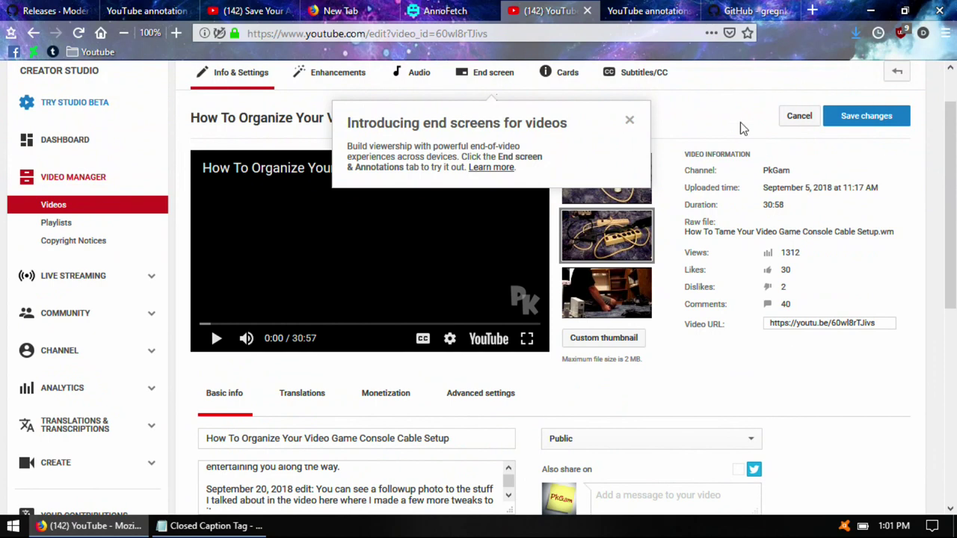
scroll(695, 97, up, 2)
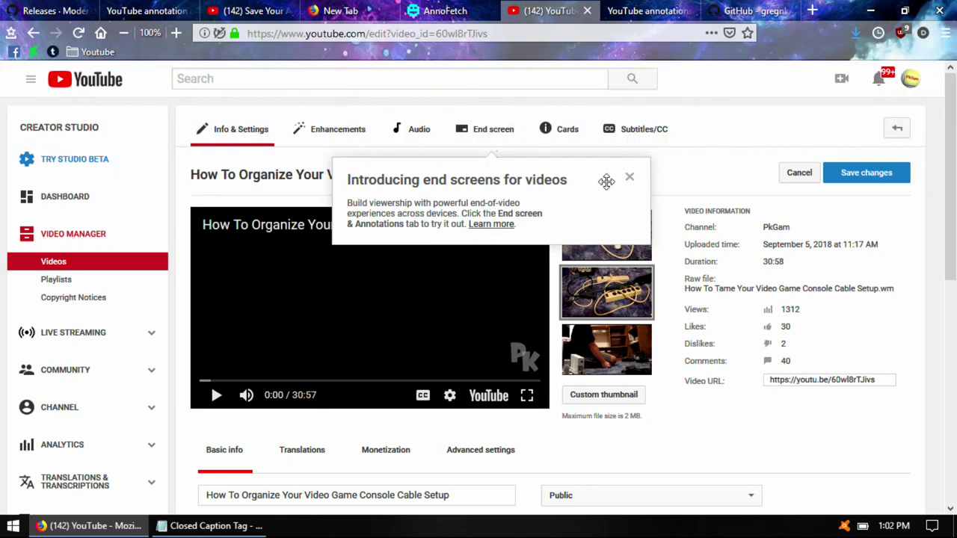
key(alt+Left)
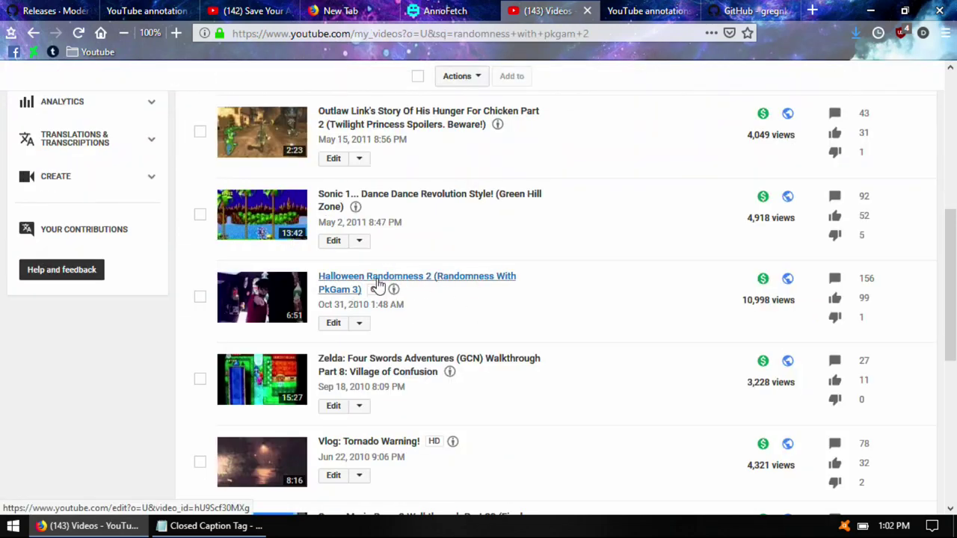
Open Halloween Randomness 2 and jump playback ahead to about 5:50, paused.
click(263, 297)
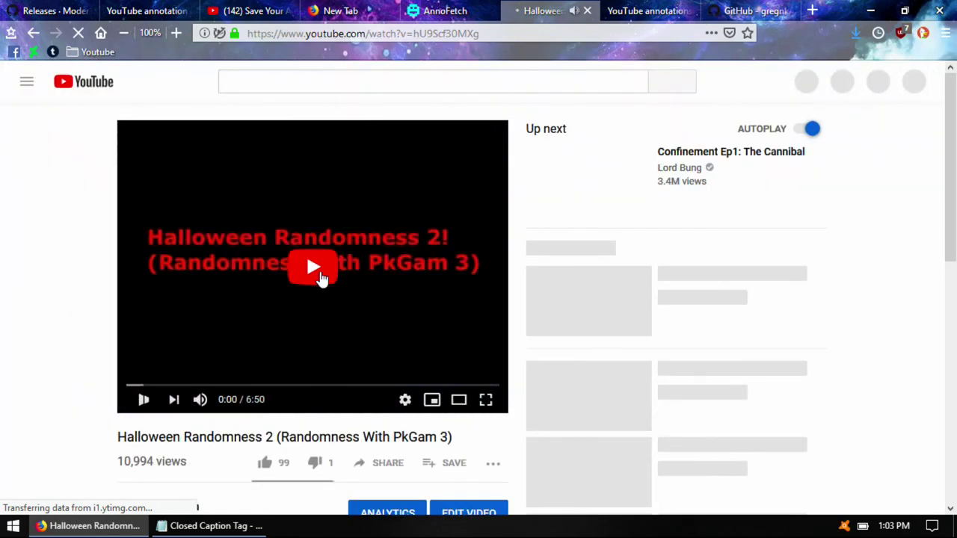
click(144, 400)
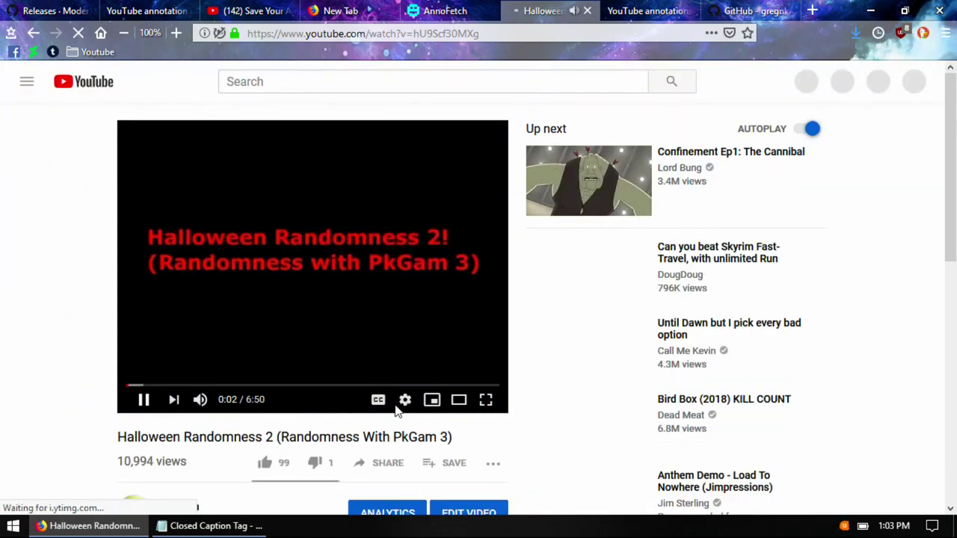
key(space)
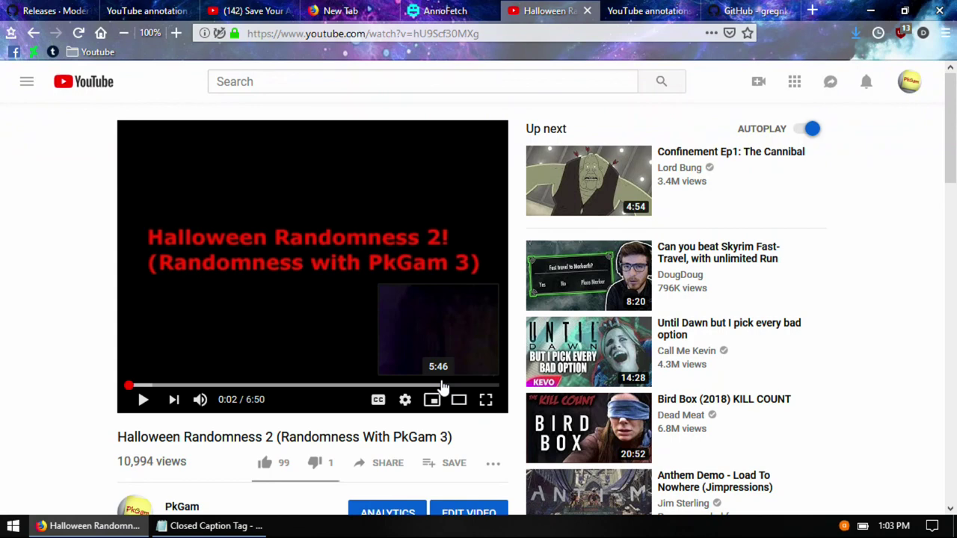
click(444, 385)
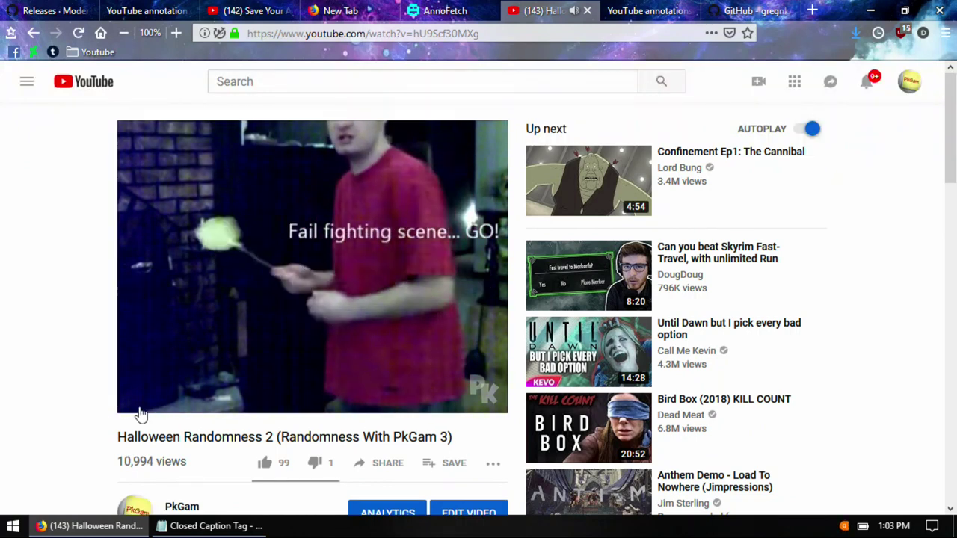
click(142, 399)
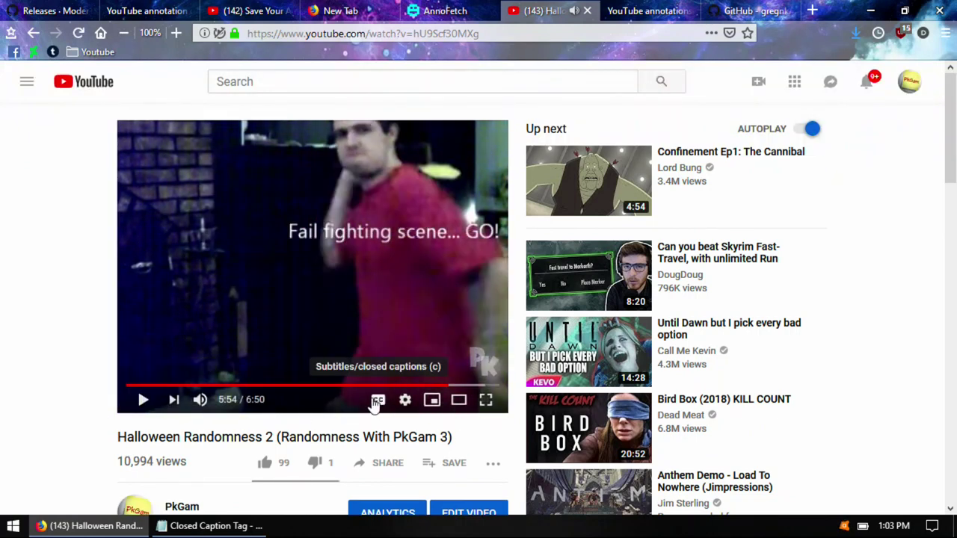
Turn captions on, play from 5:48 to see the caption text, pause, then reload the page.
click(376, 401)
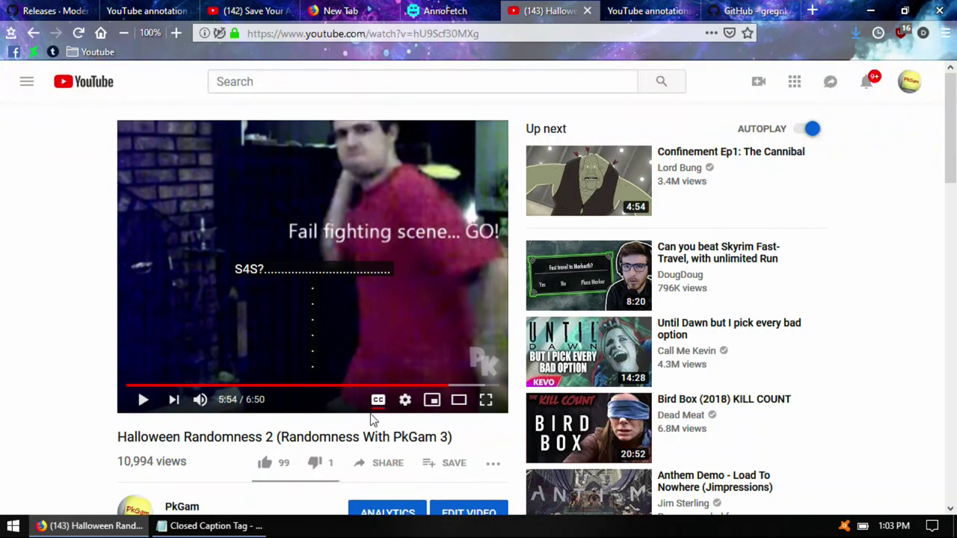
click(441, 386)
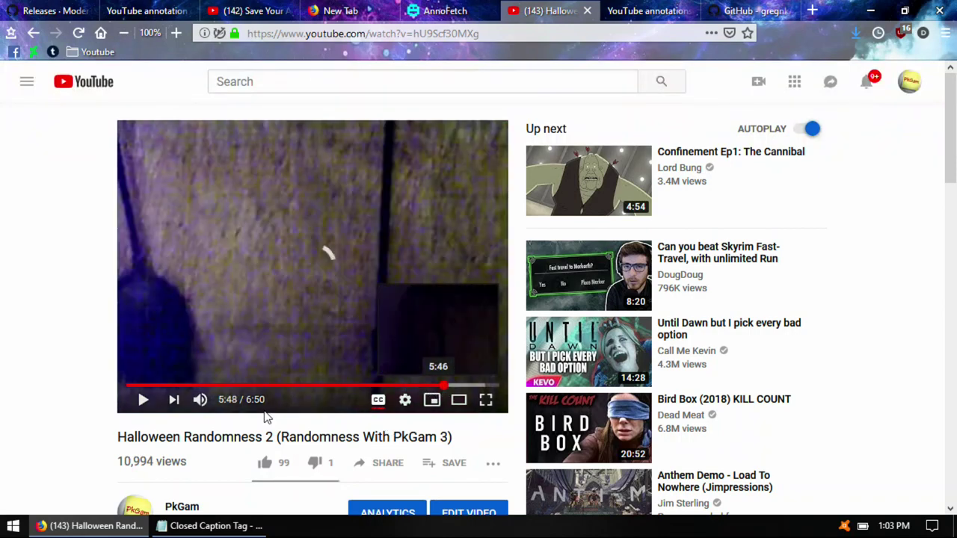
click(140, 400)
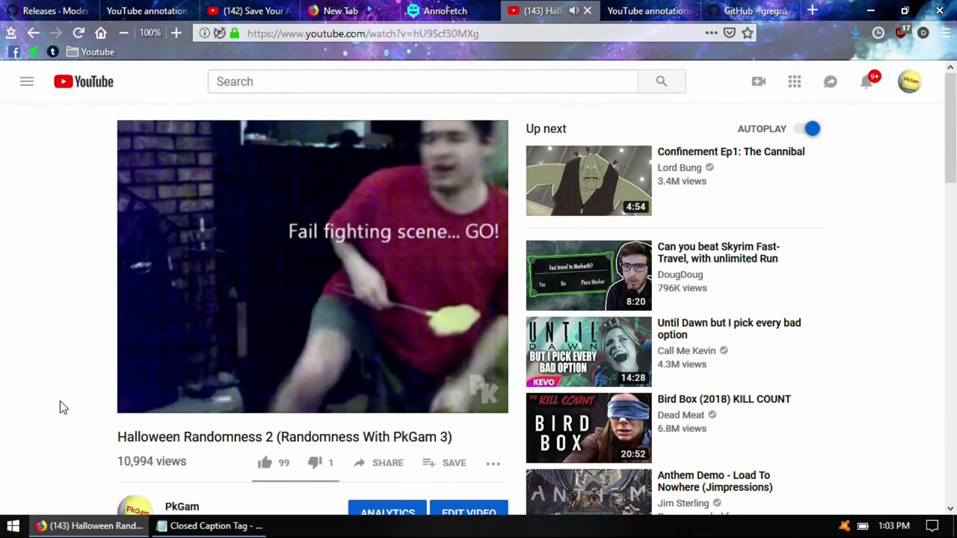
click(142, 400)
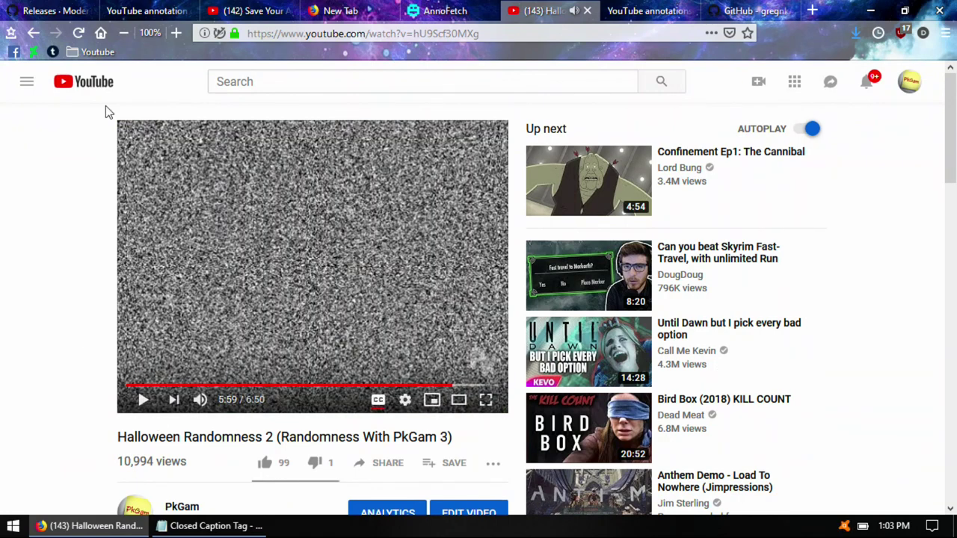
click(79, 34)
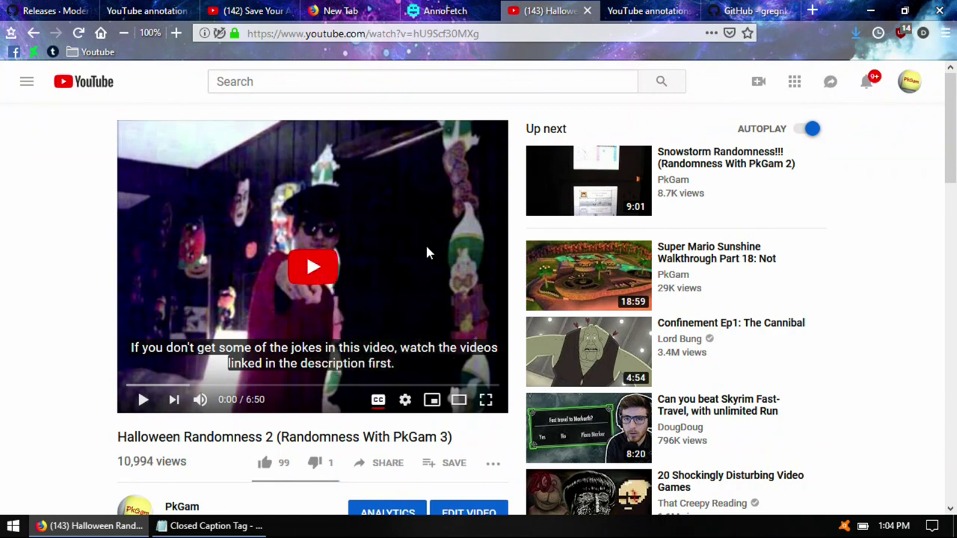
Scroll the Halloween Randomness 2 watch page, then switch to the MassAnnotationDownloader releases page.
scroll(354, 181, down, 5)
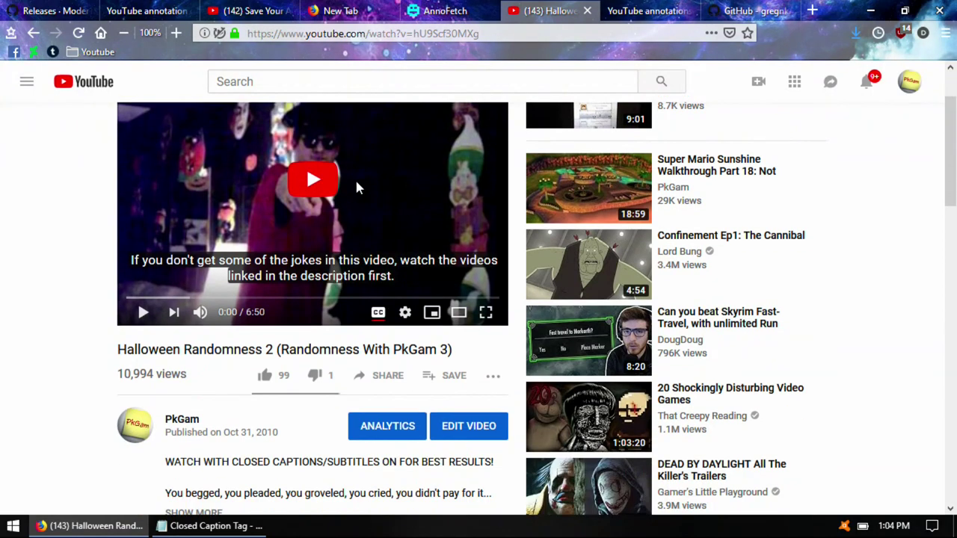
scroll(355, 181, down, 2)
scroll(354, 180, up, 7)
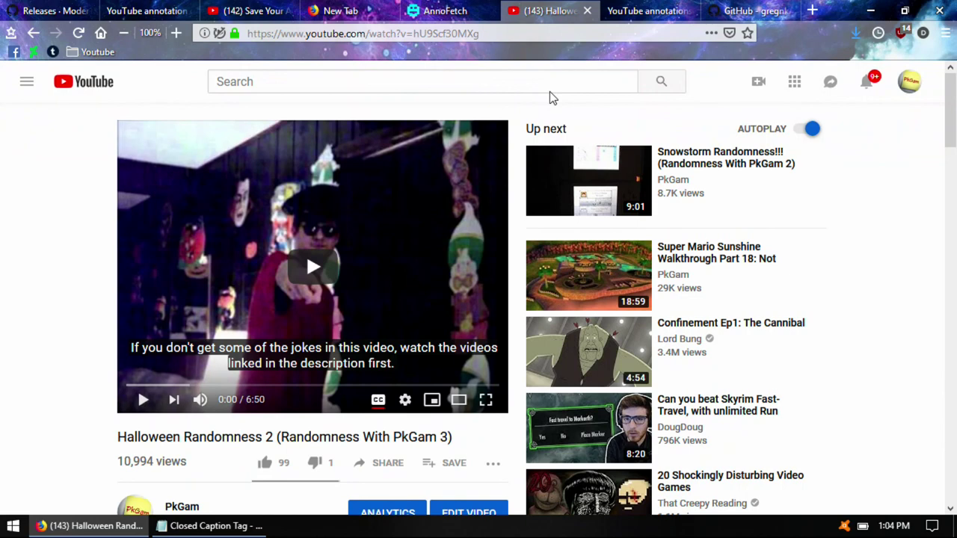
click(75, 9)
Skim the 'The party is over' release note, then switch to the Cadence annotations archive submitter page.
scroll(342, 240, up, 4)
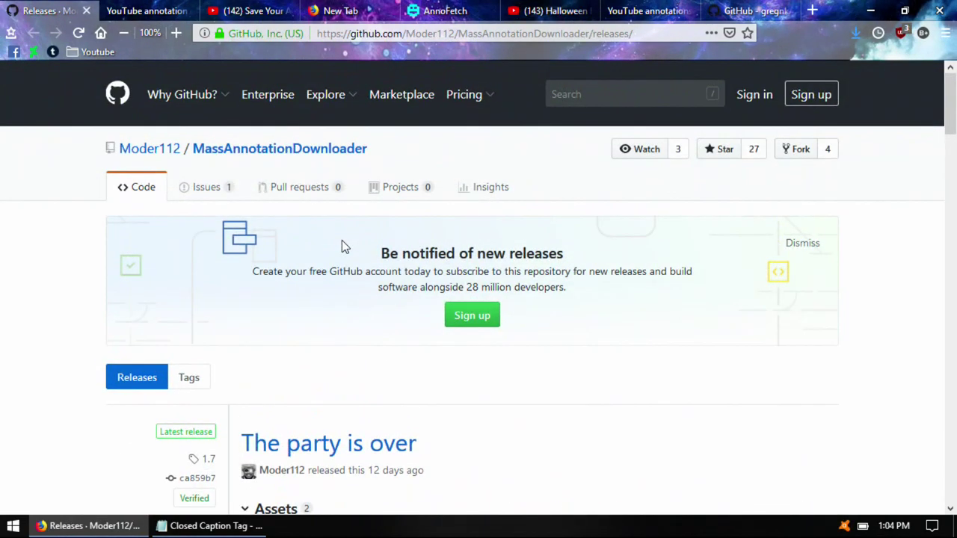
scroll(342, 240, down, 3)
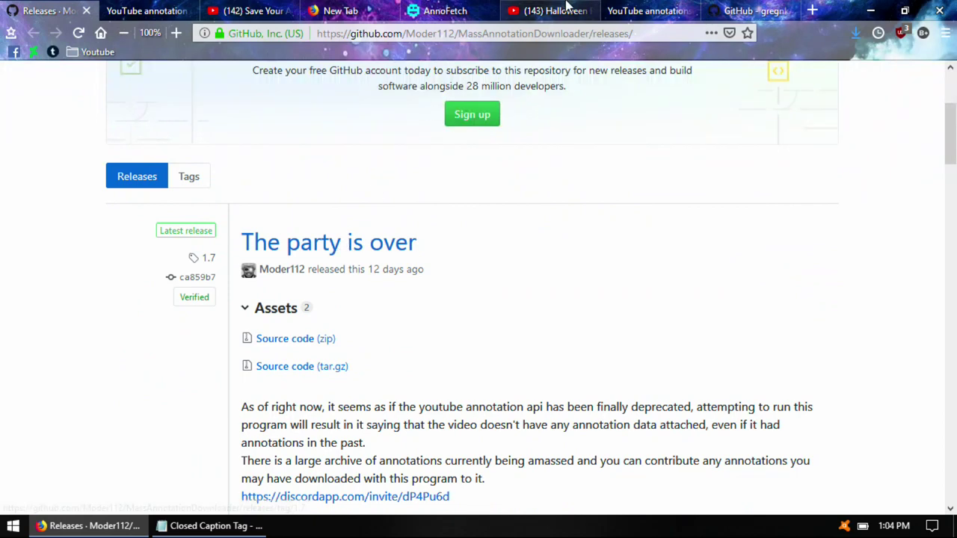
click(628, 11)
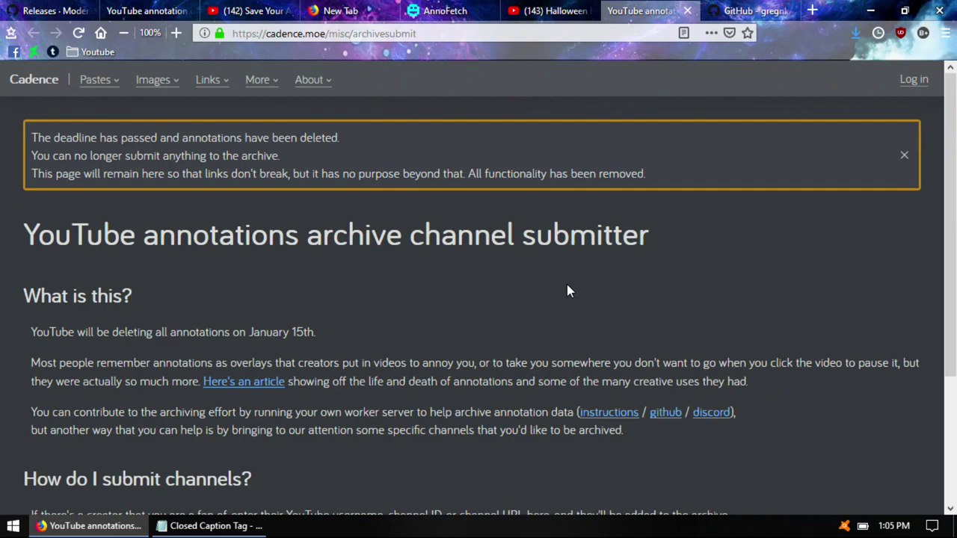
Read the closed channel submission page down to the submit box, then switch to gregnk/AnnotationArchive.
scroll(566, 284, down, 1)
scroll(566, 285, down, 3)
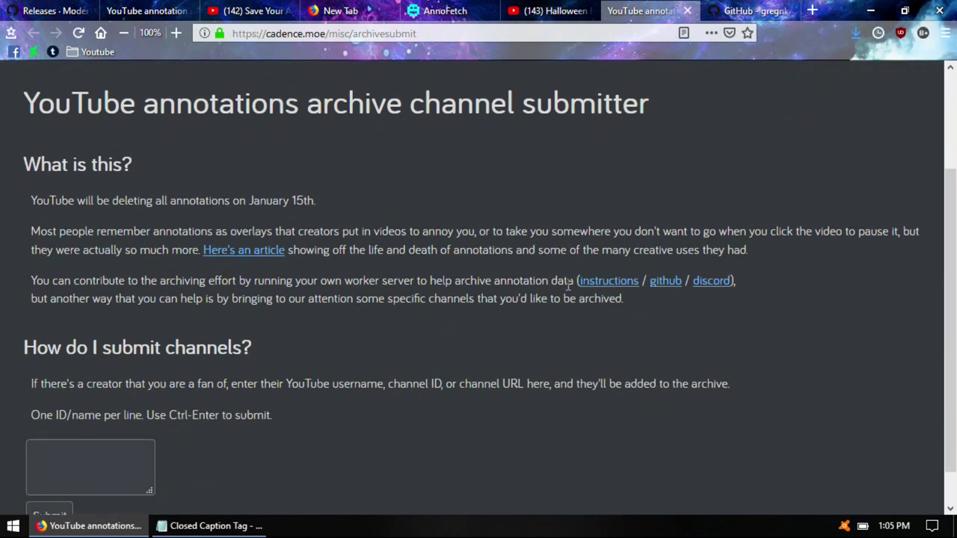
scroll(567, 284, up, 4)
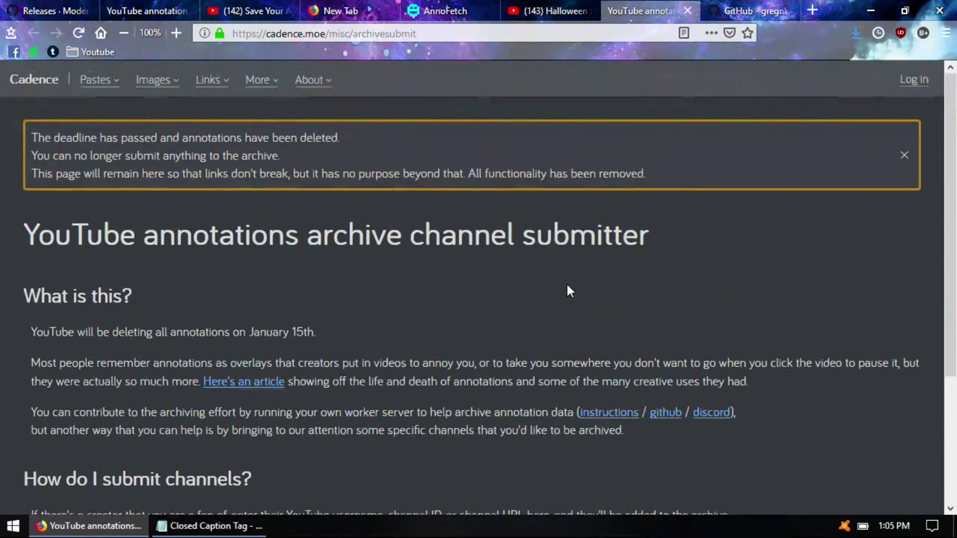
scroll(524, 287, down, 4)
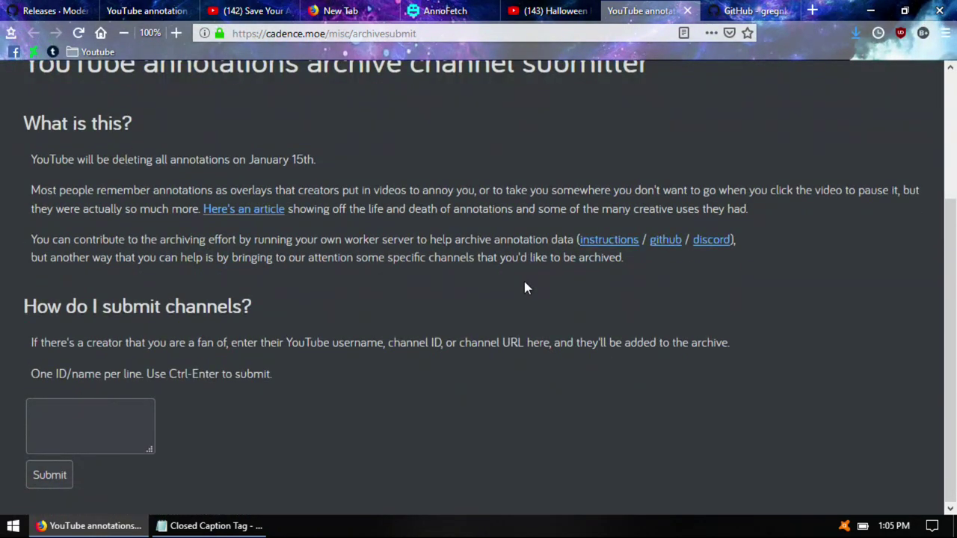
scroll(524, 283, up, 4)
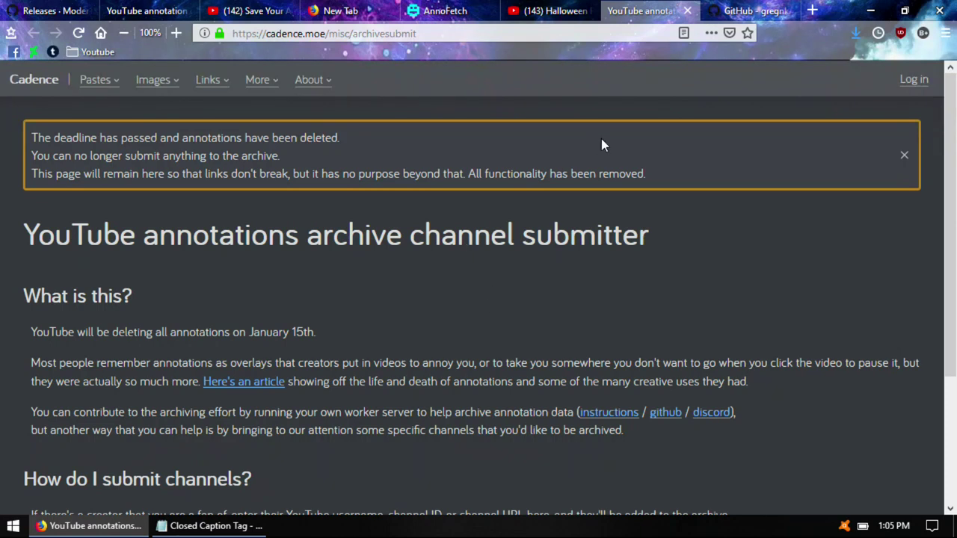
click(747, 11)
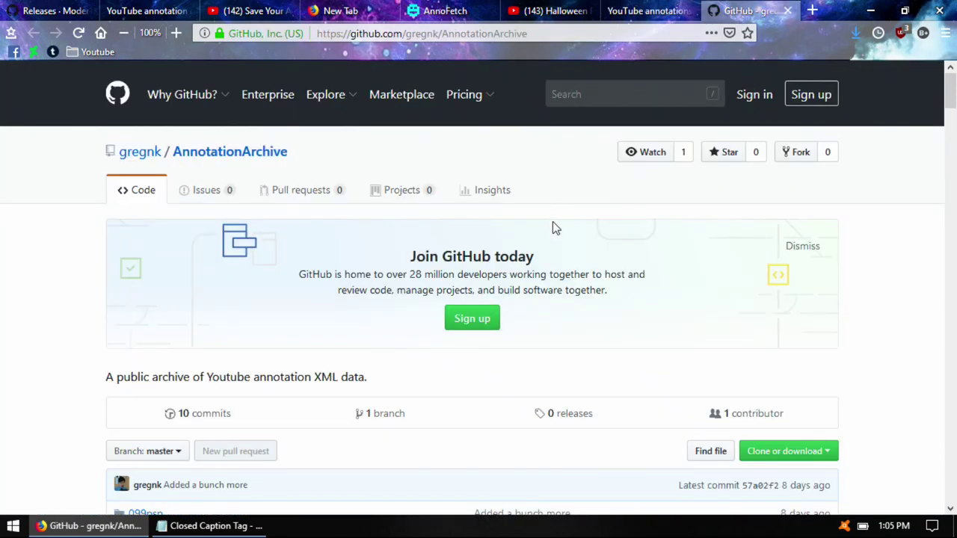
Scroll the AnnotationArchive channel folder list down to the README, then jump back to the top.
scroll(553, 222, down, 1)
scroll(553, 221, down, 2)
scroll(552, 221, down, 3)
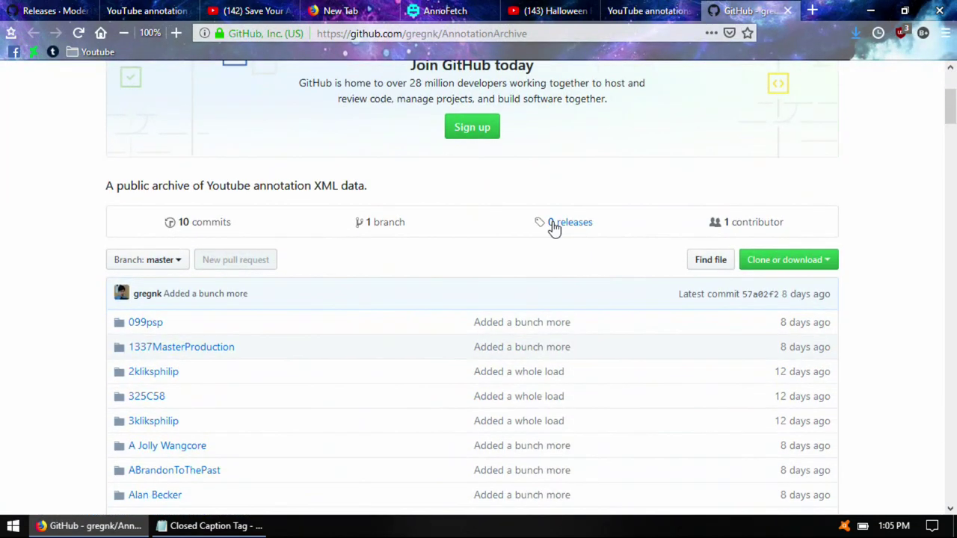
scroll(553, 224, down, 3)
scroll(553, 228, down, 4)
scroll(554, 228, down, 1)
scroll(553, 228, down, 2)
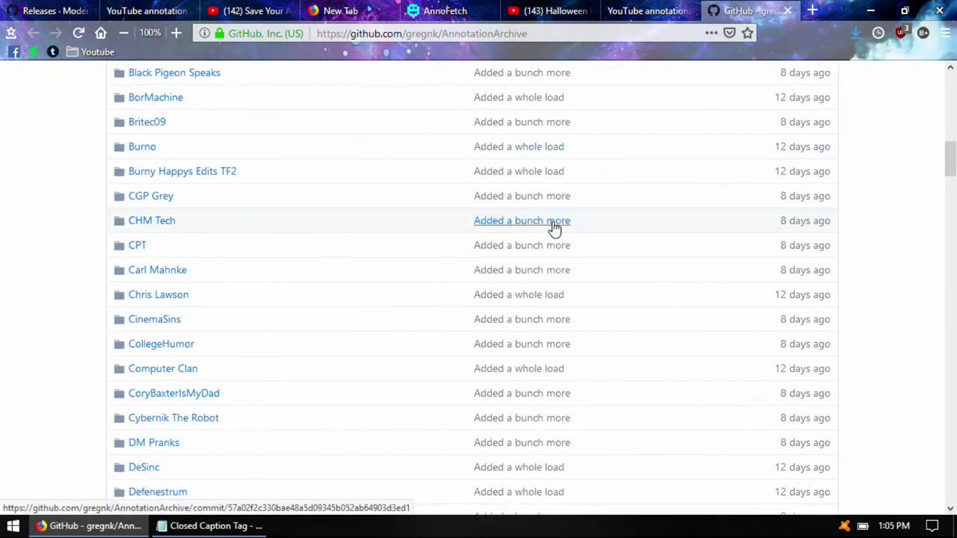
scroll(554, 228, down, 3)
scroll(554, 228, down, 2)
scroll(553, 225, down, 1)
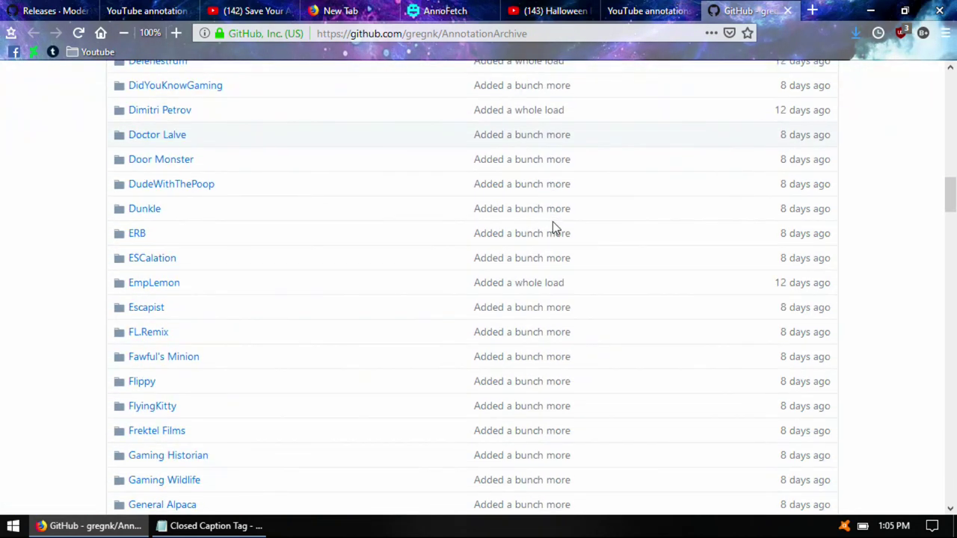
scroll(553, 225, down, 3)
scroll(553, 224, down, 3)
scroll(553, 224, down, 1)
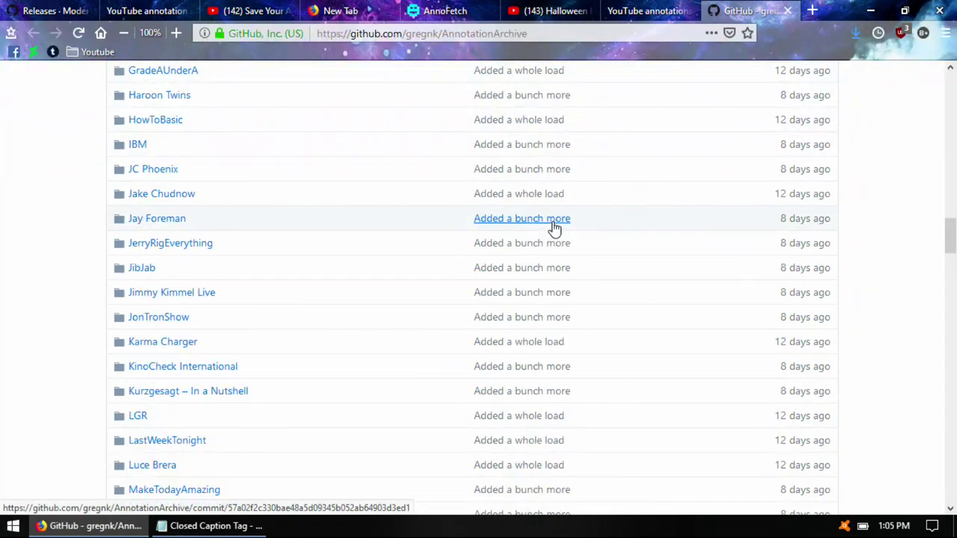
scroll(553, 224, down, 4)
key(Home)
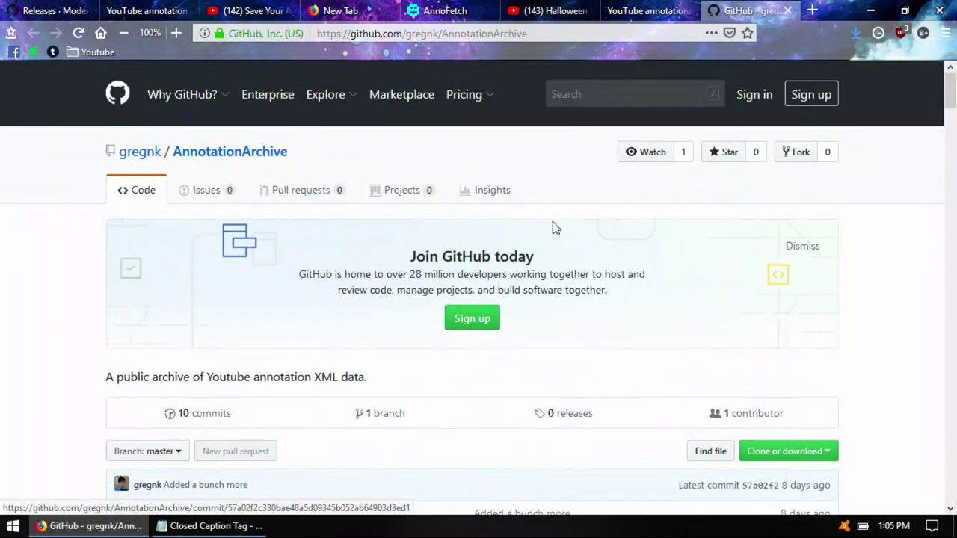
Browse the channel folders again, then return to the MassAnnotationDownloader releases page.
scroll(553, 229, down, 7)
scroll(554, 228, down, 6)
scroll(554, 228, down, 4)
scroll(554, 228, down, 3)
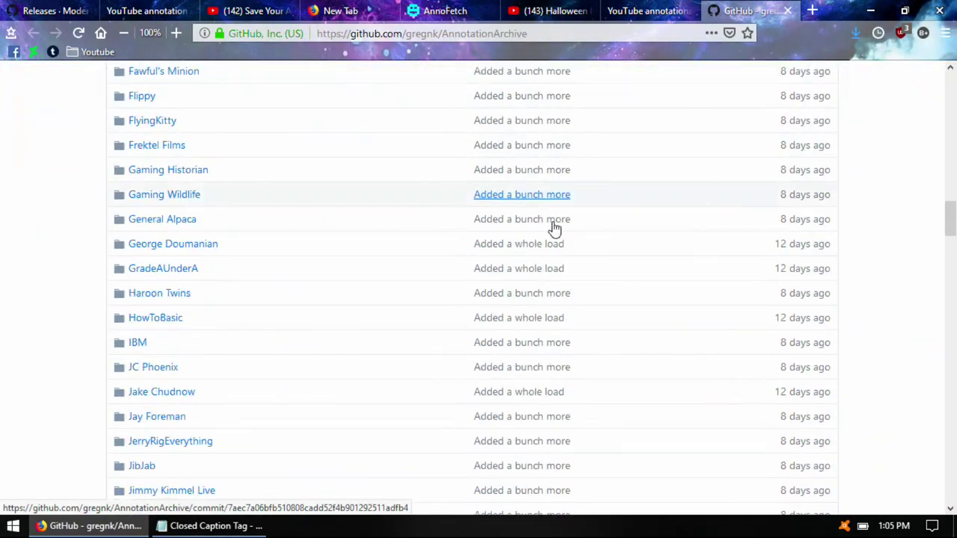
scroll(554, 228, down, 2)
scroll(554, 228, down, 3)
scroll(554, 228, down, 2)
scroll(554, 228, down, 7)
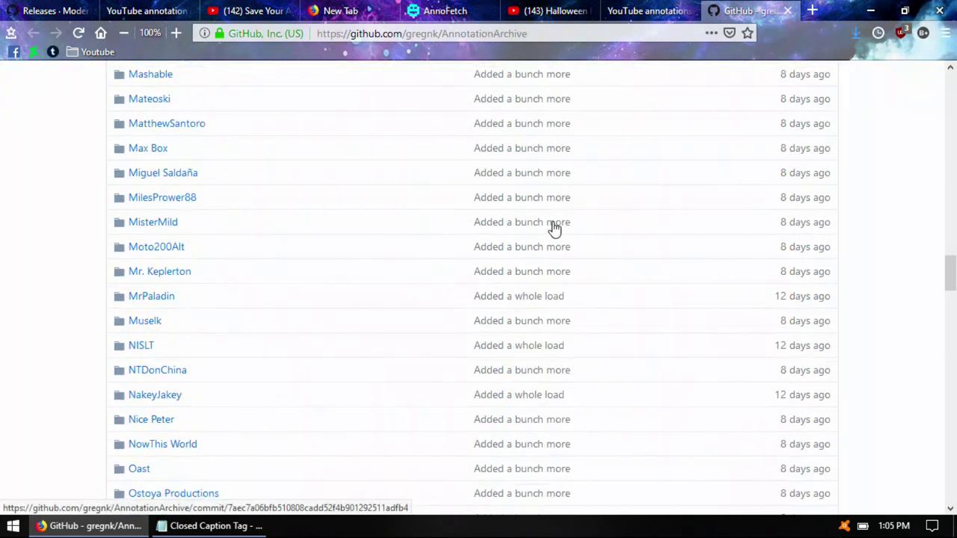
scroll(554, 228, down, 6)
scroll(554, 228, down, 4)
scroll(554, 228, down, 1)
scroll(554, 229, down, 4)
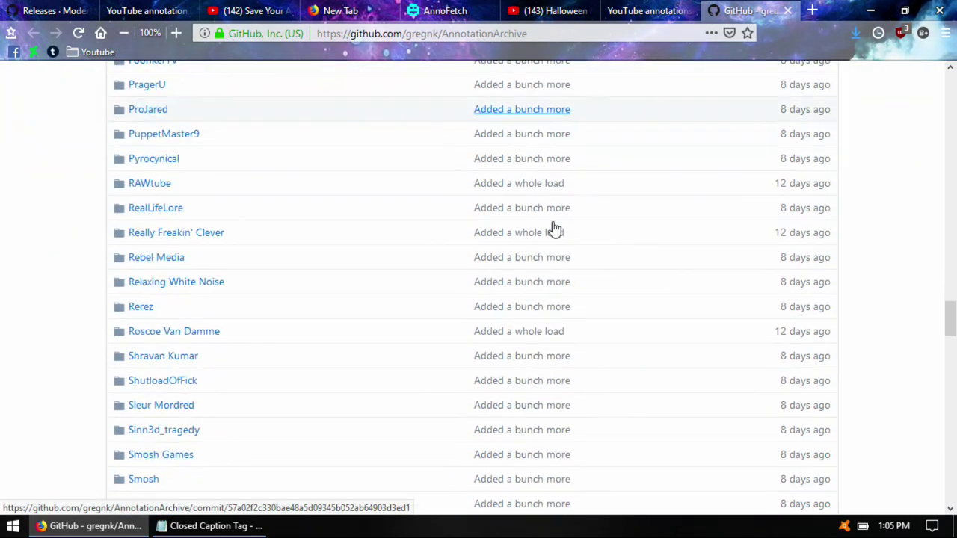
scroll(554, 228, down, 6)
scroll(554, 228, down, 5)
scroll(554, 228, down, 3)
scroll(554, 228, down, 6)
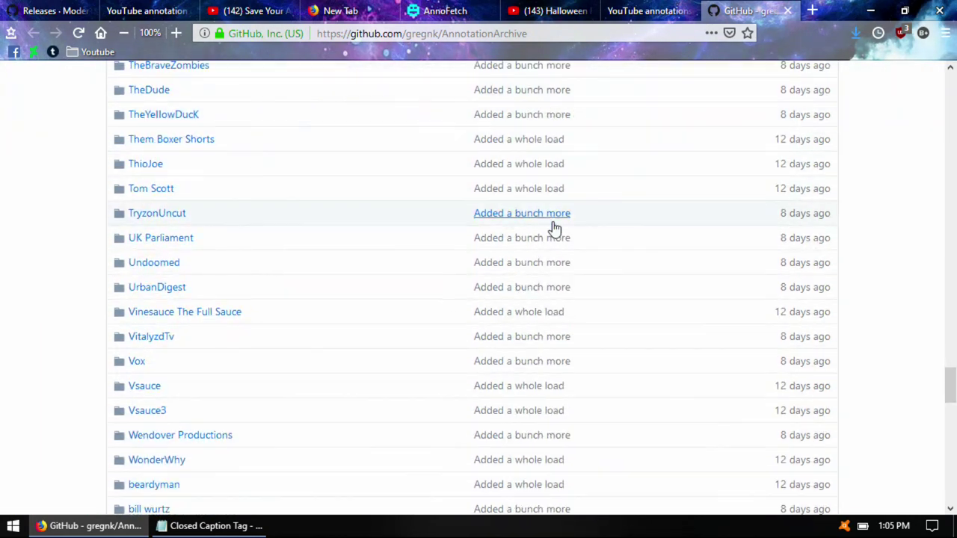
scroll(554, 226, down, 6)
scroll(554, 226, down, 5)
scroll(554, 226, down, 4)
scroll(554, 226, down, 3)
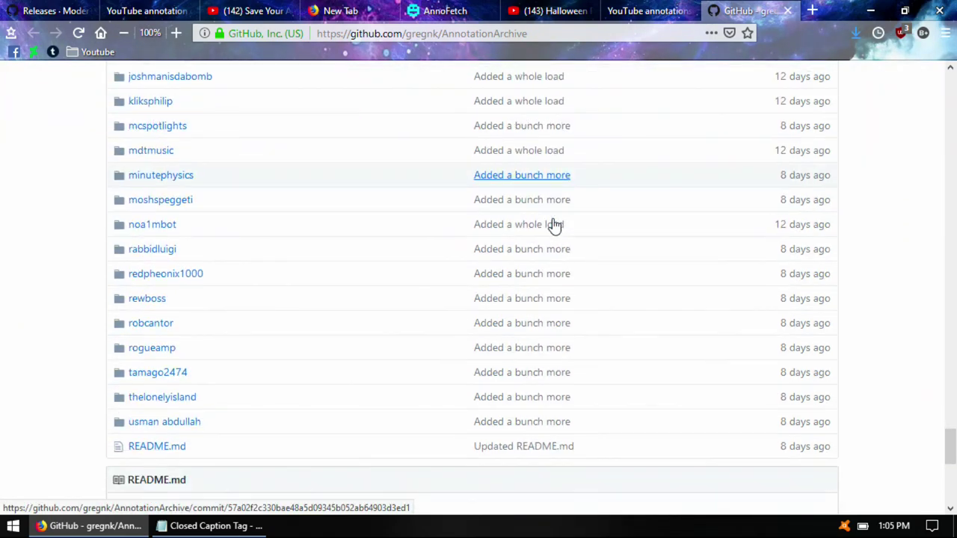
scroll(554, 226, down, 2)
scroll(554, 226, up, 10)
scroll(554, 226, up, 20)
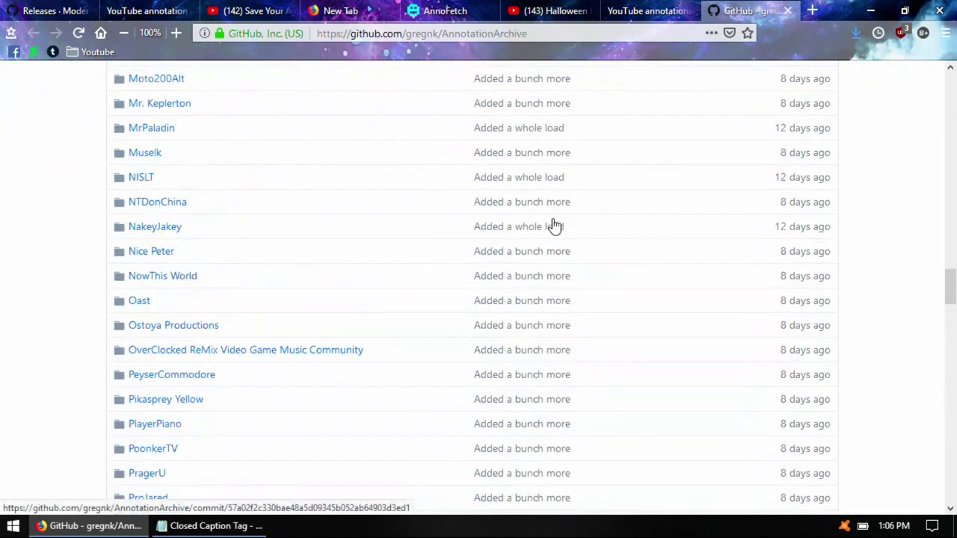
scroll(554, 226, up, 3)
scroll(554, 225, up, 9)
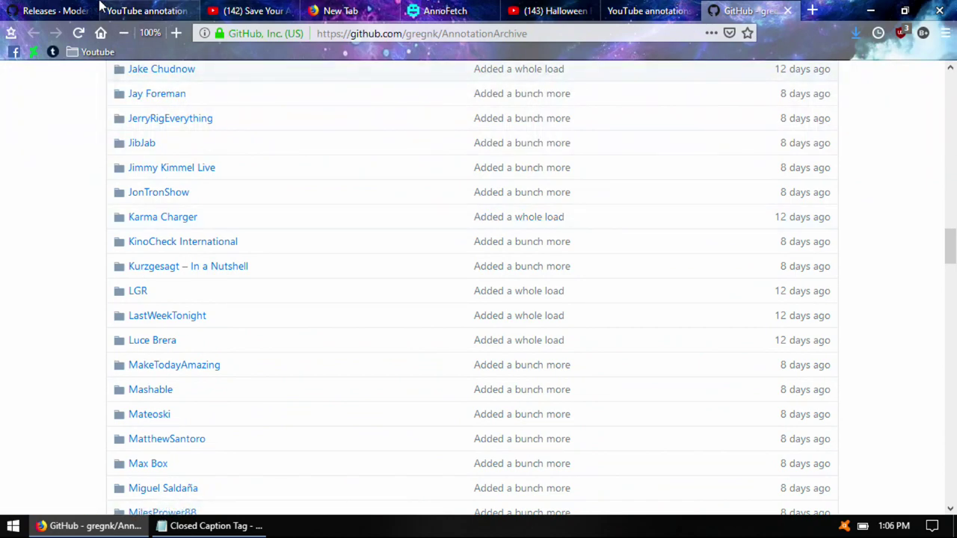
click(46, 10)
scroll(461, 394, up, 3)
scroll(412, 339, up, 2)
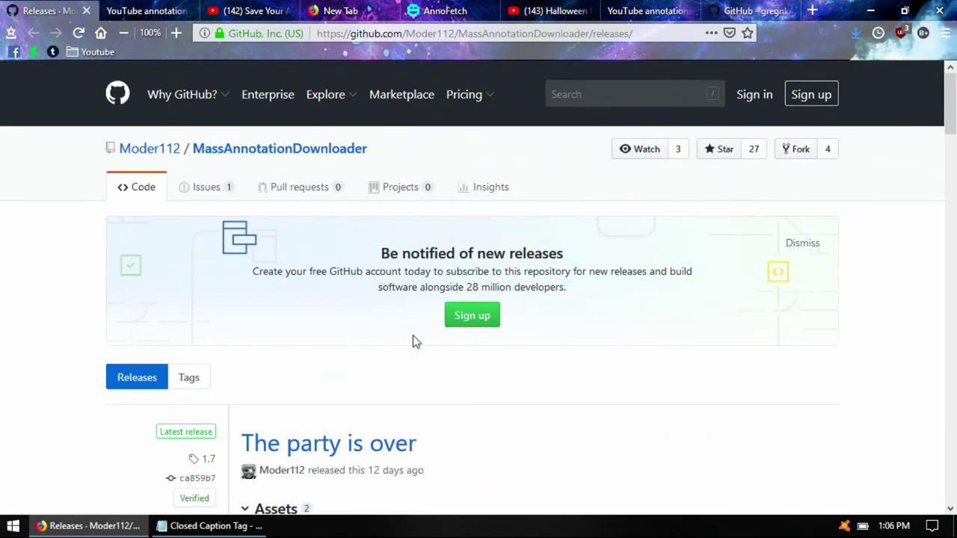
click(736, 18)
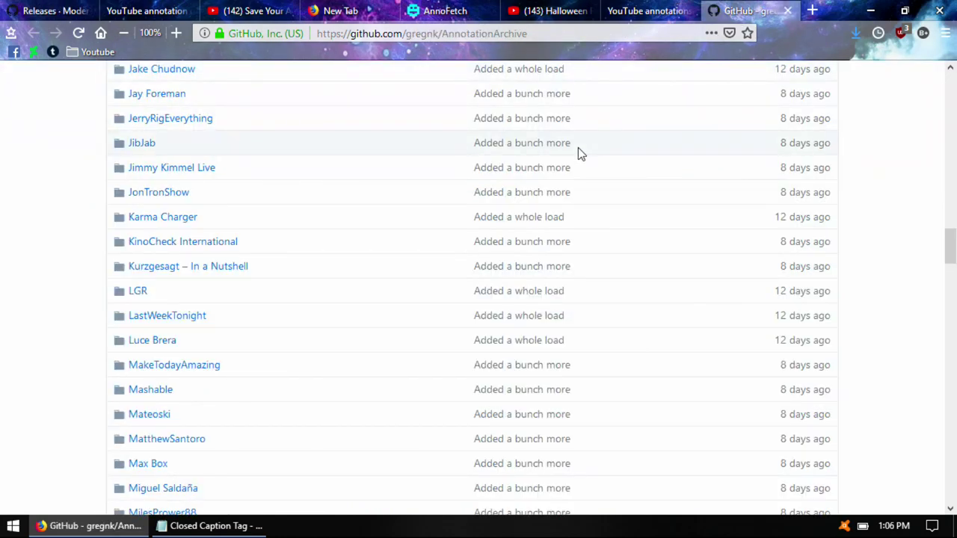
scroll(578, 147, up, 10)
scroll(578, 147, up, 8)
click(617, 10)
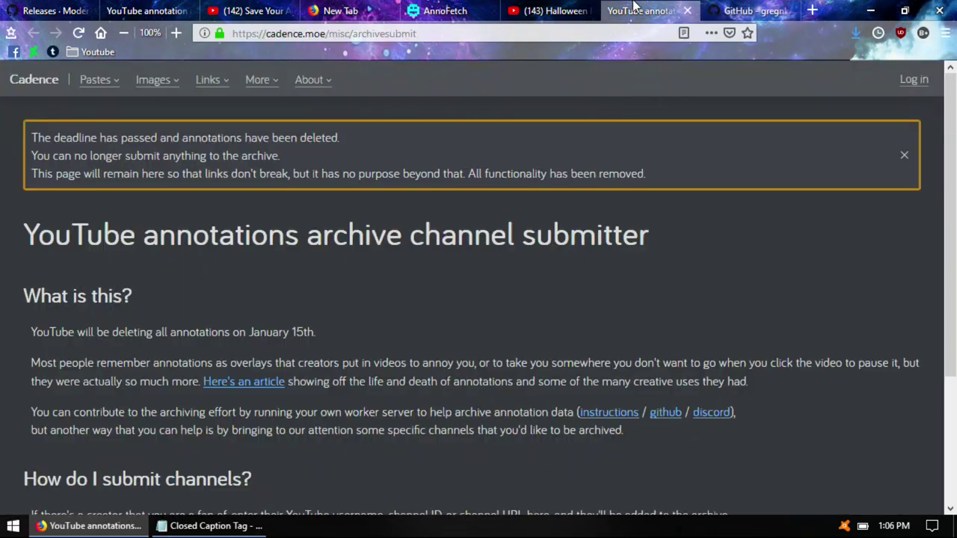
click(716, 9)
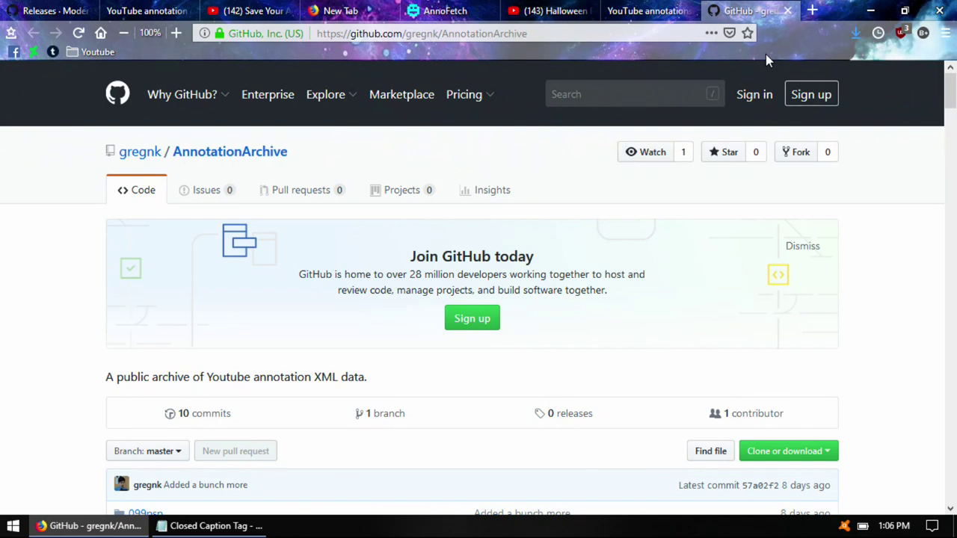
right_click(766, 55)
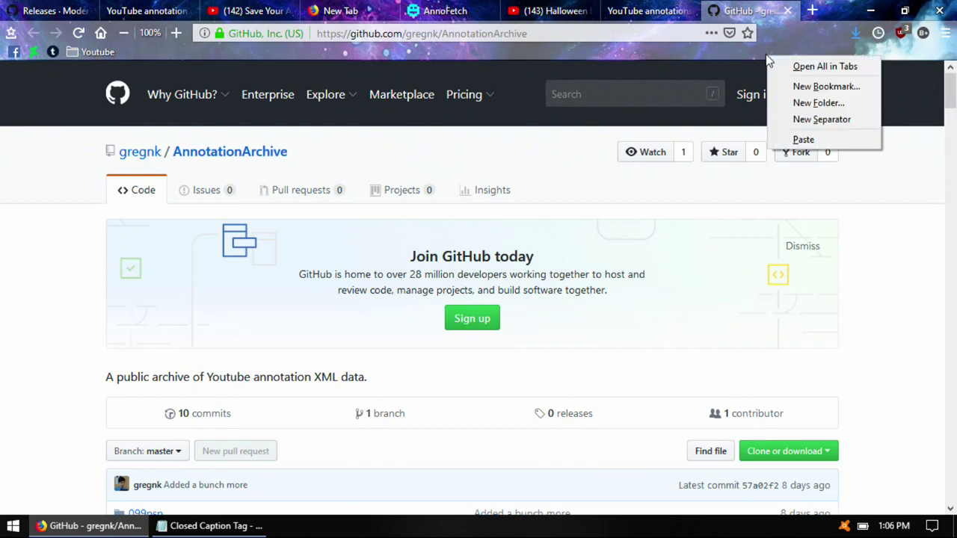
click(786, 43)
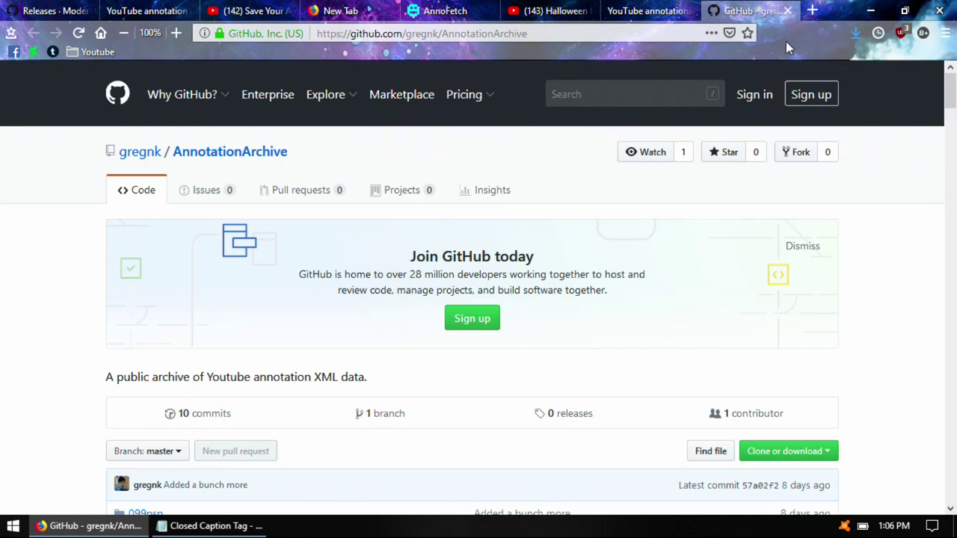